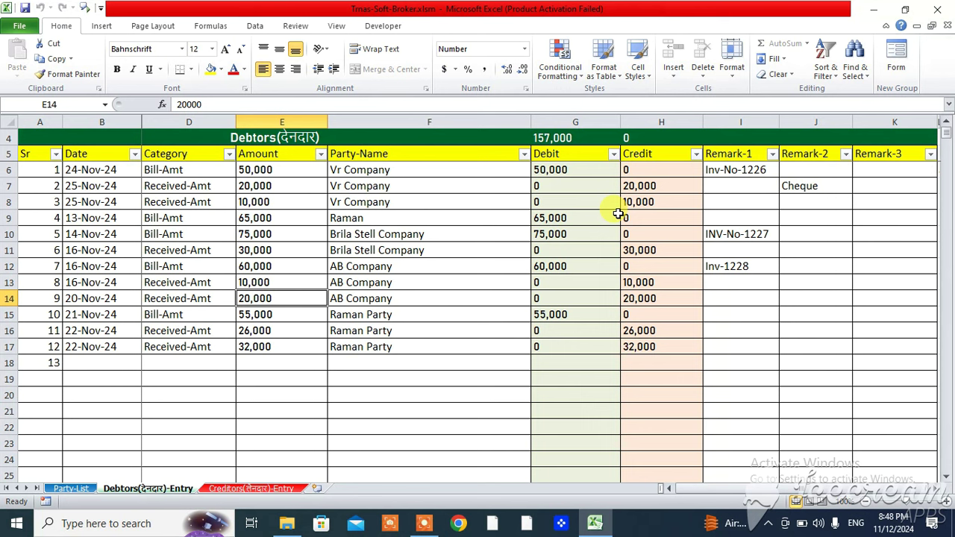
# Review the debtor parties on the Party-List sheet and the first empty row of the Debtors entry sheet
pyautogui.click(78, 489)
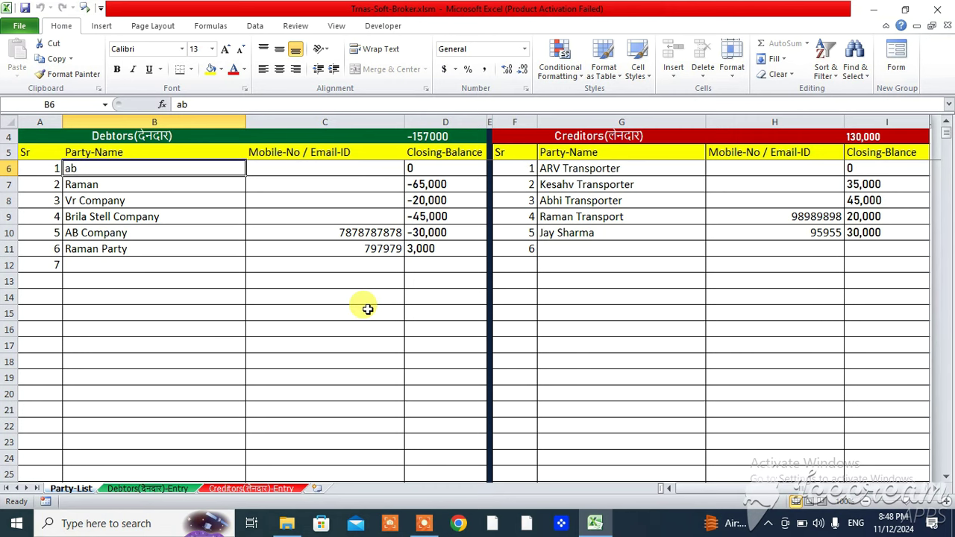
pyautogui.press('Down')
pyautogui.press('Down')
pyautogui.press('Down')
pyautogui.press('Down')
pyautogui.press('Down')
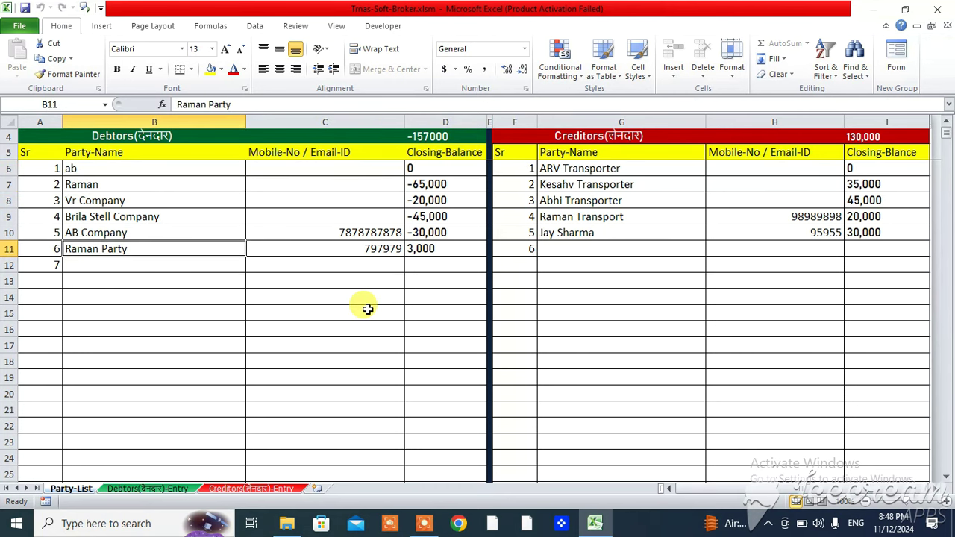
pyautogui.click(155, 489)
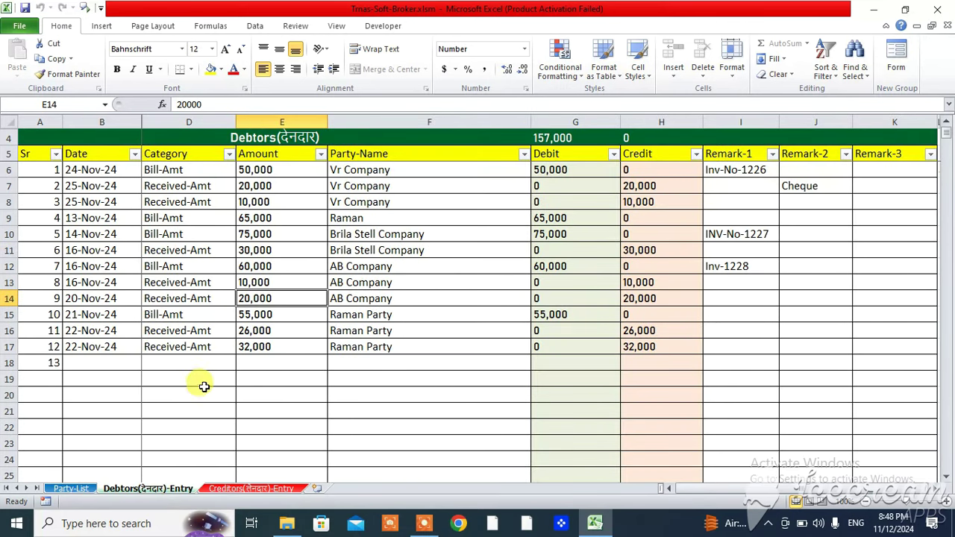
pyautogui.click(174, 366)
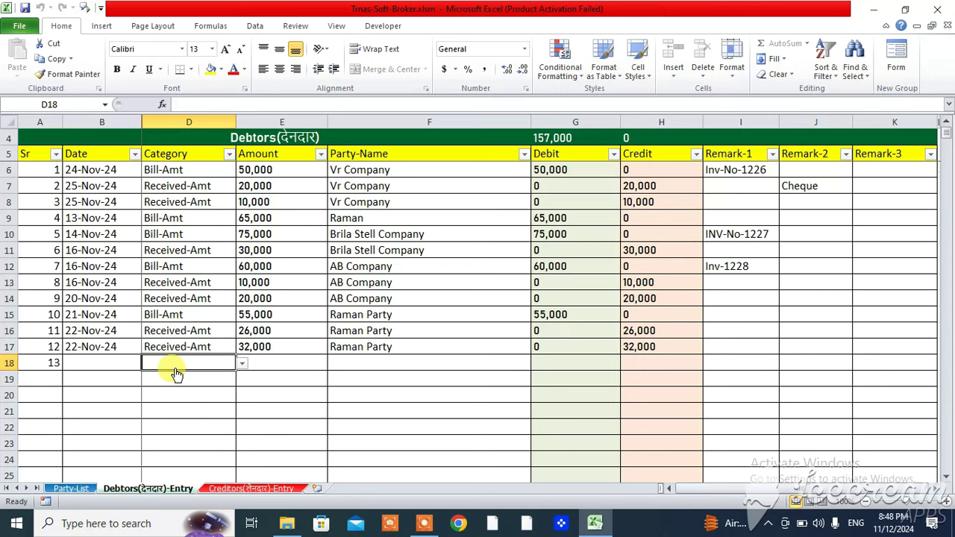
# Examine the date, category and amount columns in the first empty row of the Creditors entry sheet
pyautogui.click(234, 489)
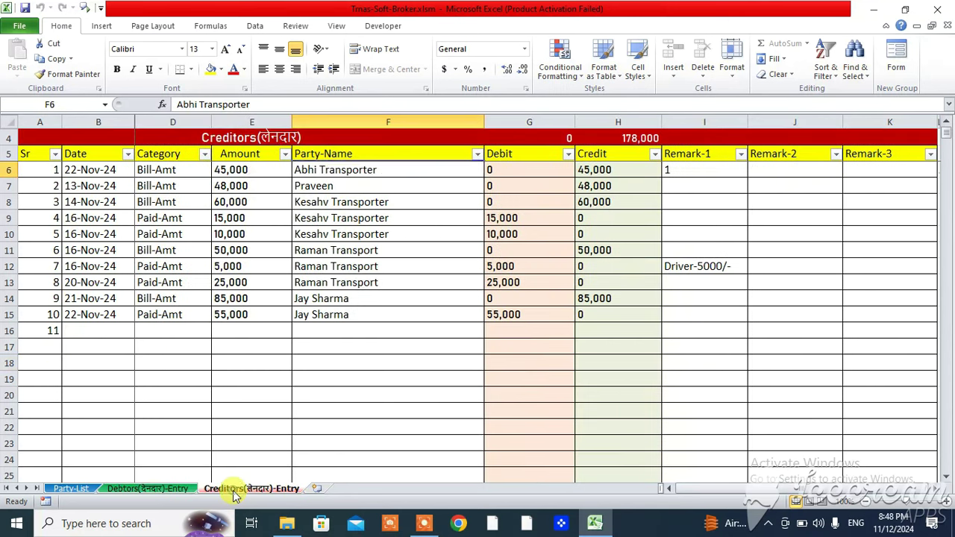
pyautogui.click(177, 326)
pyautogui.press('Left')
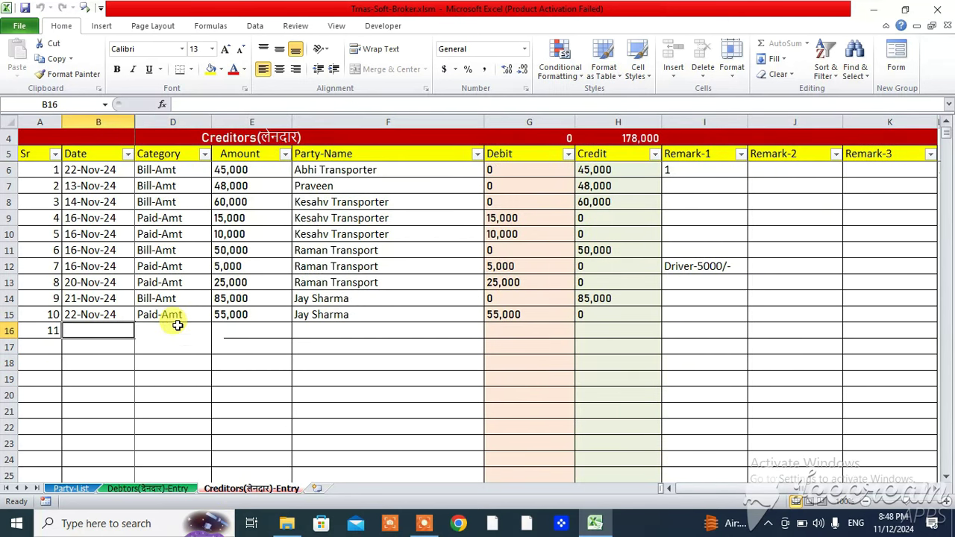
pyautogui.click(179, 331)
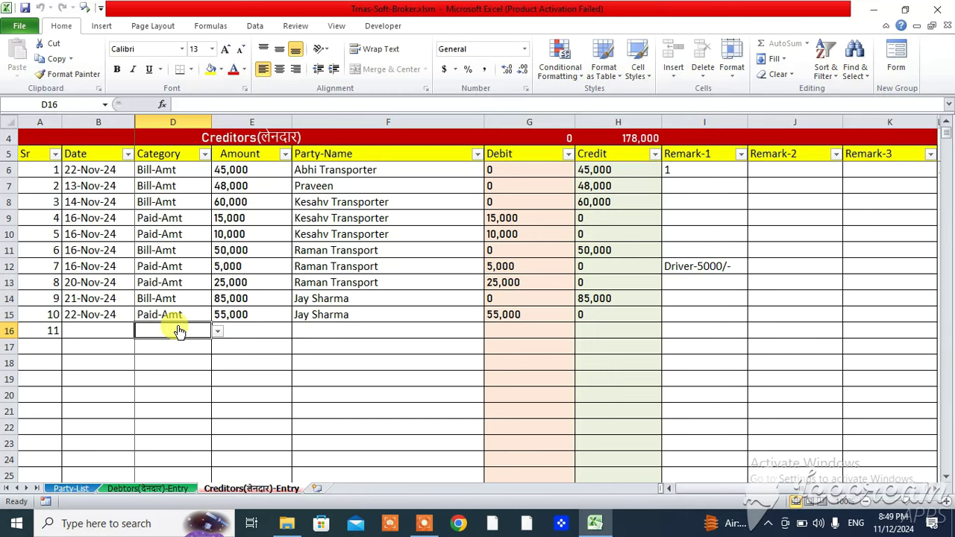
pyautogui.press('Left')
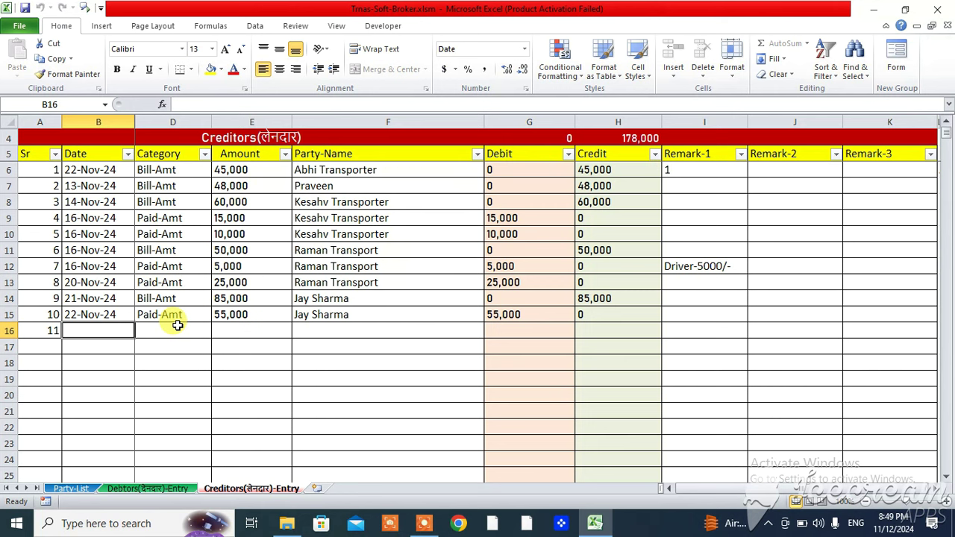
pyautogui.click(178, 328)
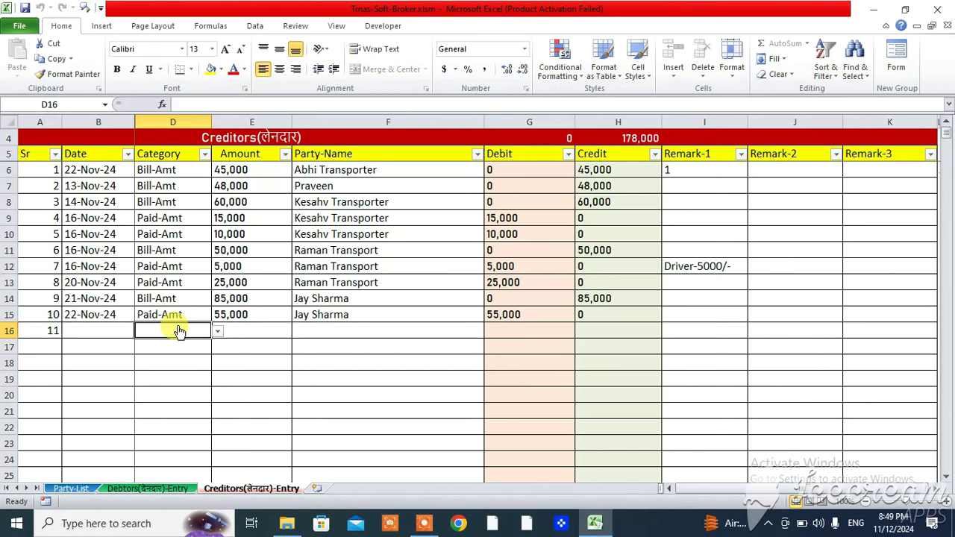
pyautogui.press('Tab')
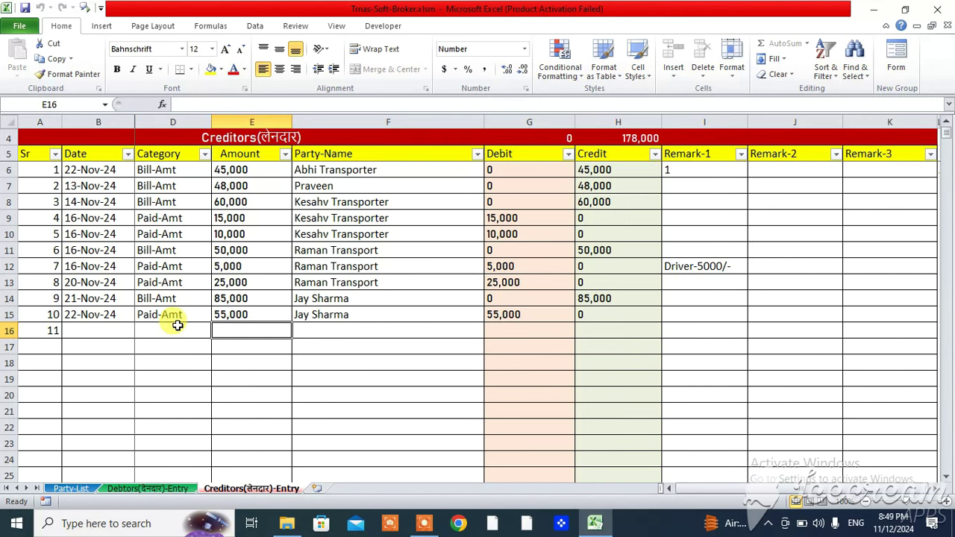
pyautogui.click(179, 330)
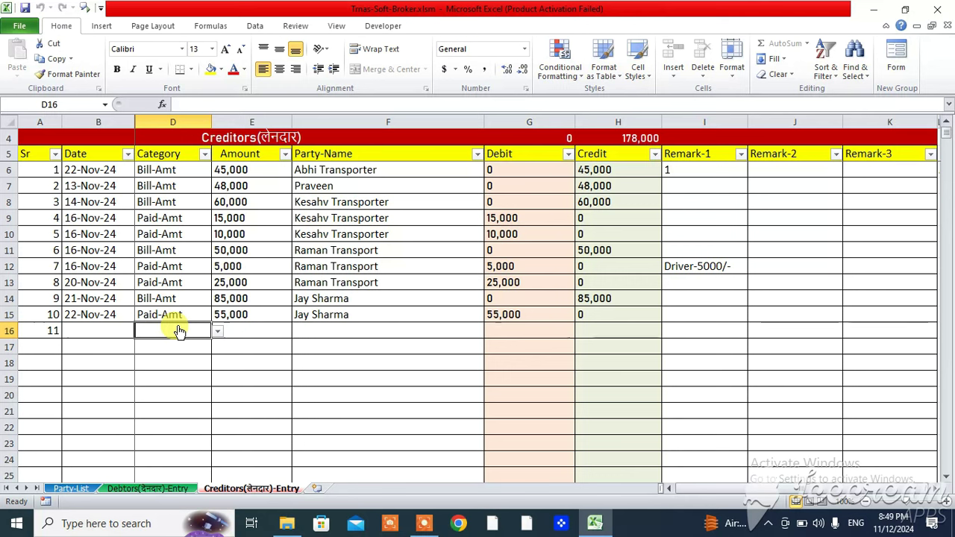
pyautogui.press('Left')
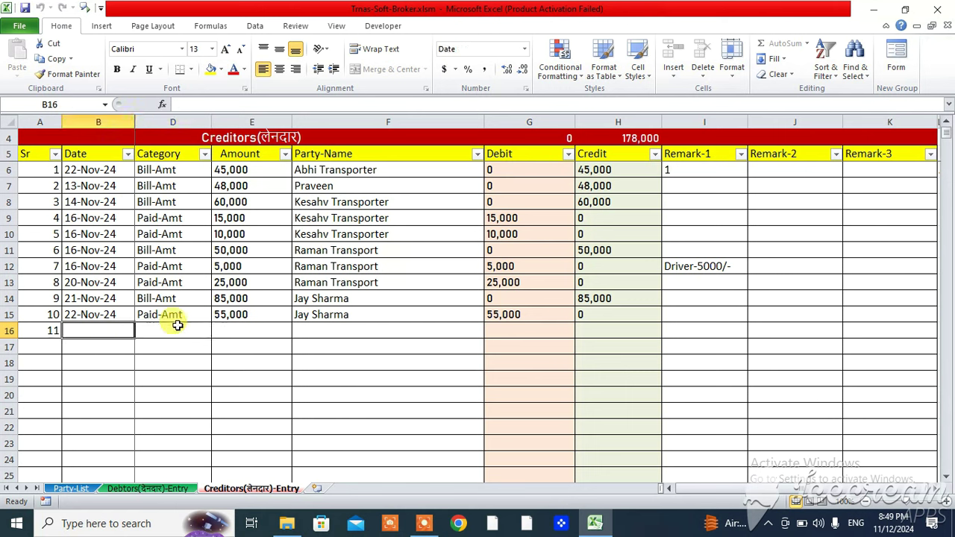
pyautogui.click(180, 331)
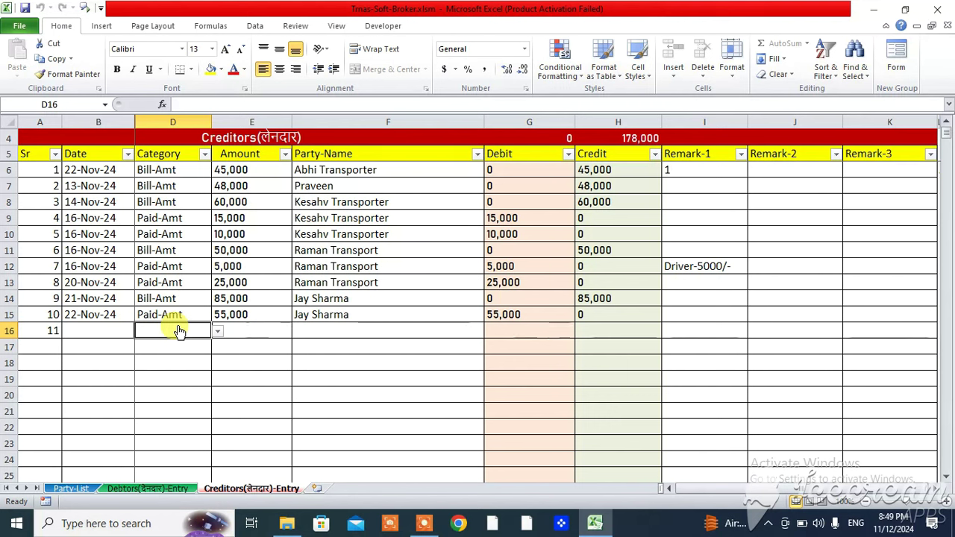
pyautogui.click(228, 317)
pyautogui.click(225, 331)
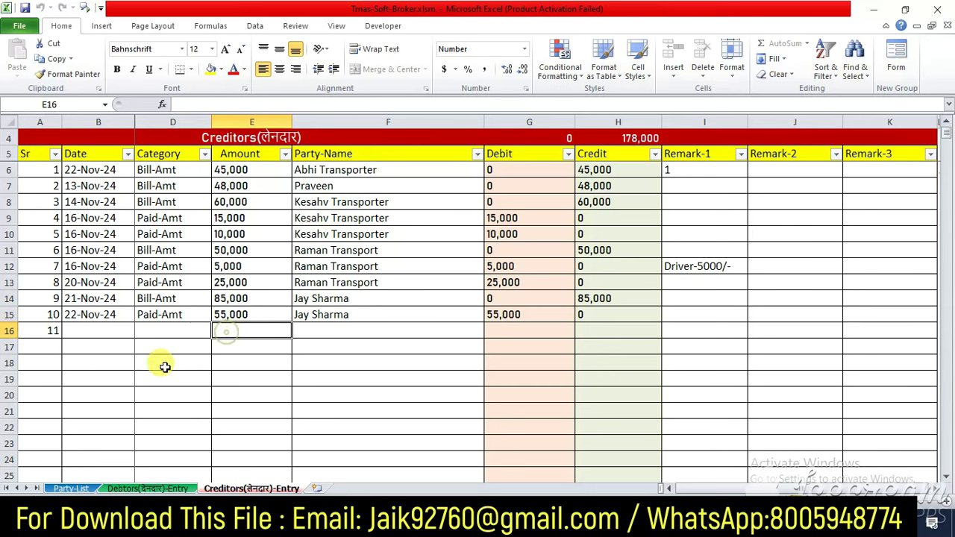
# Add Keshav Electricals as the seventh debtor party on the Party-List sheet
pyautogui.click(73, 489)
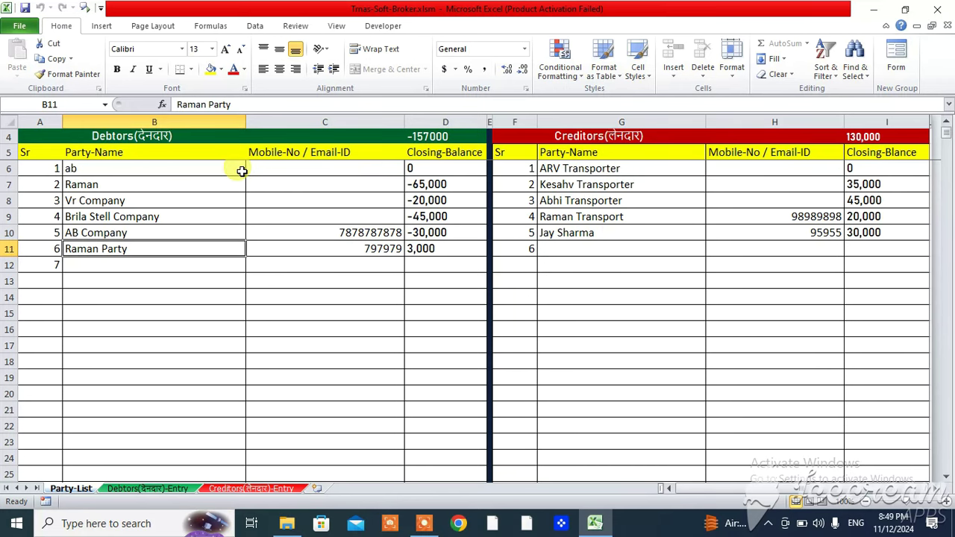
pyautogui.press('Down')
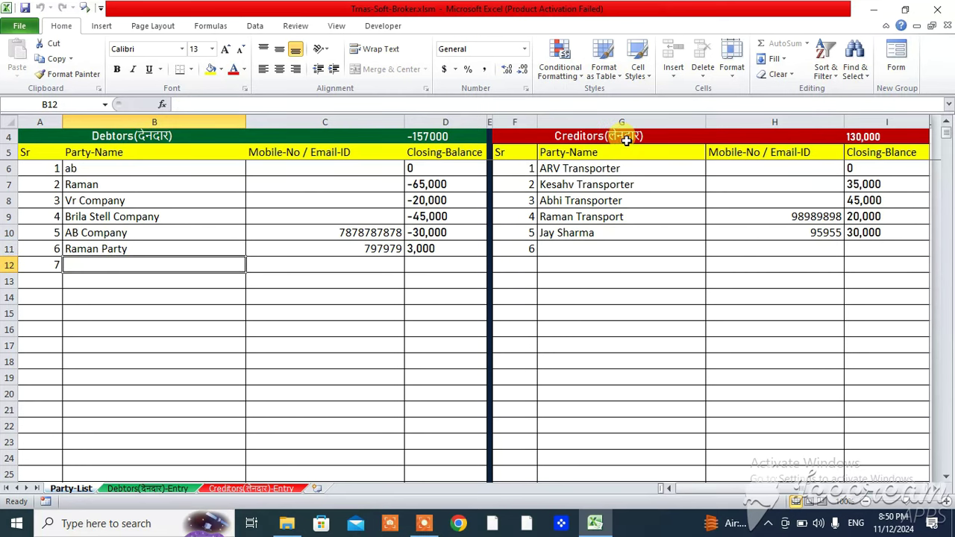
pyautogui.click(609, 246)
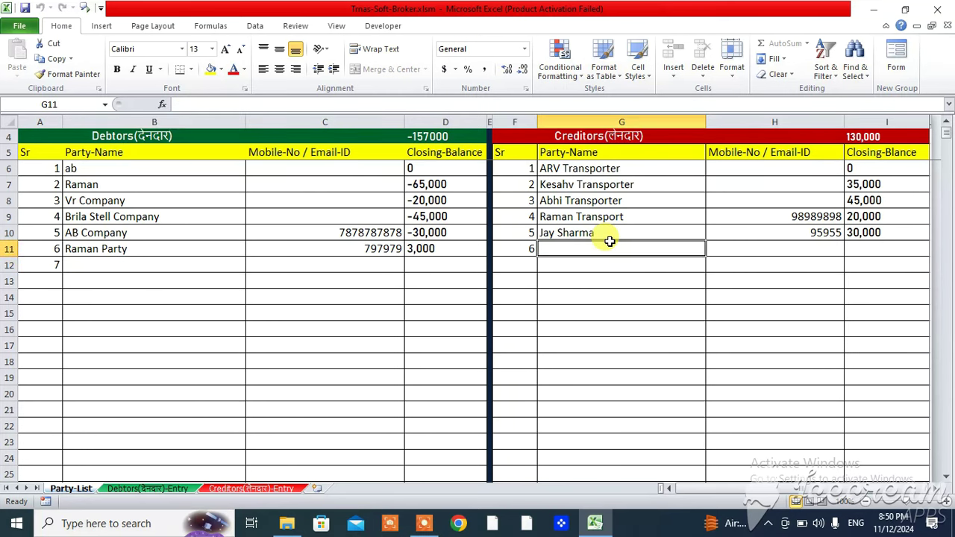
pyautogui.click(117, 265)
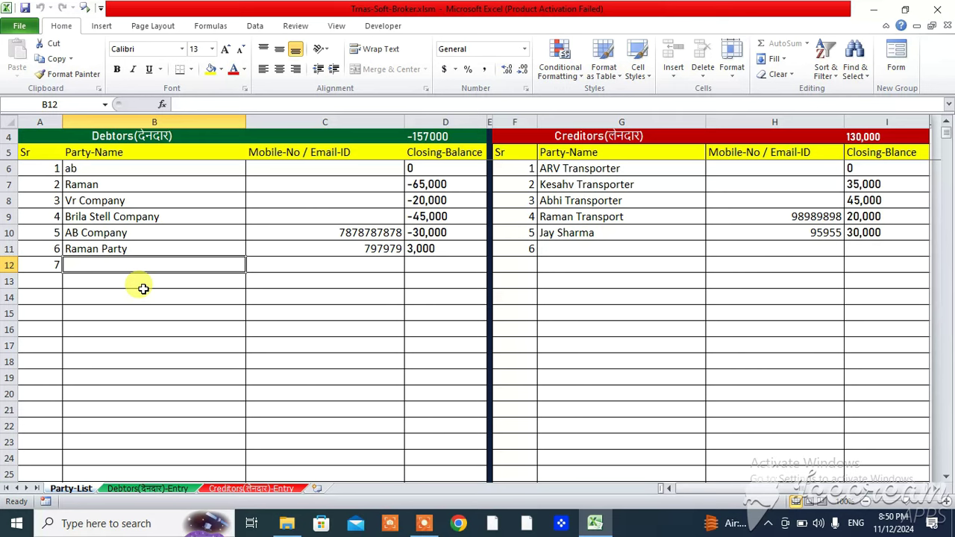
pyautogui.write('Kesha')
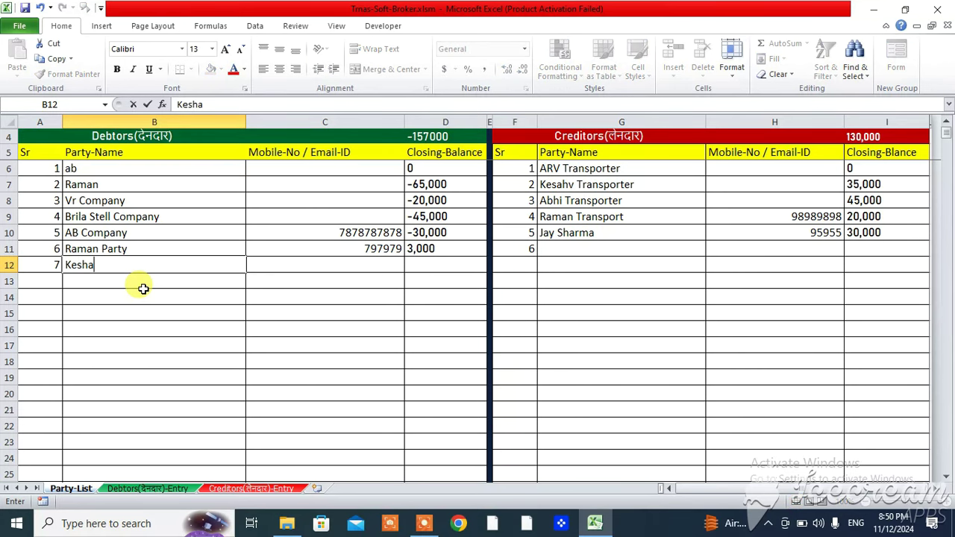
pyautogui.write('v Electric')
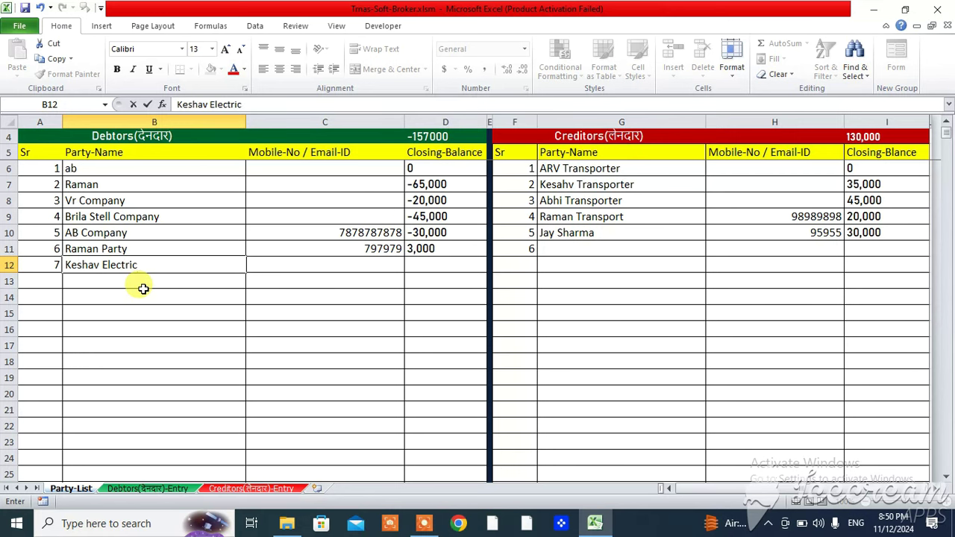
pyautogui.write('als')
pyautogui.press('Return')
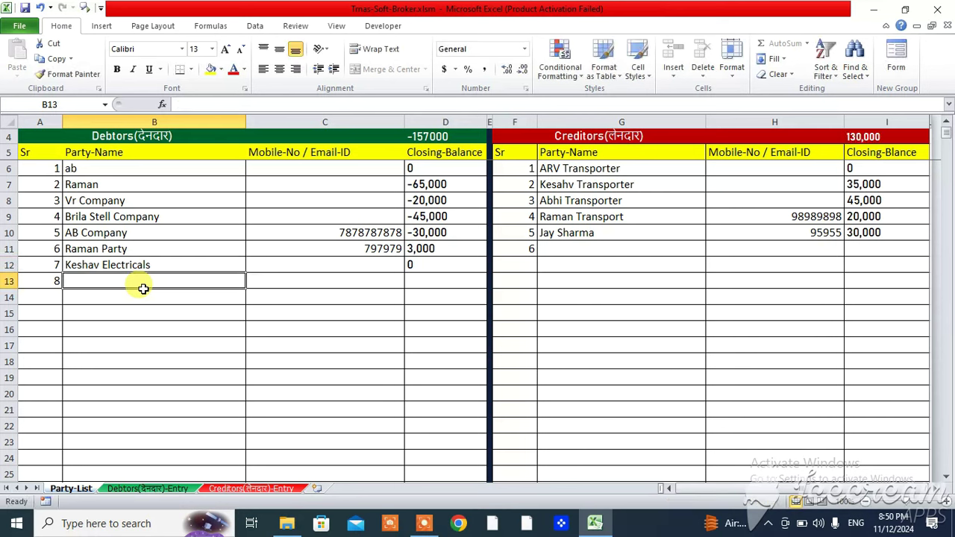
# Enter the mobile number for Keshav Electricals in the debtors list
pyautogui.click(278, 259)
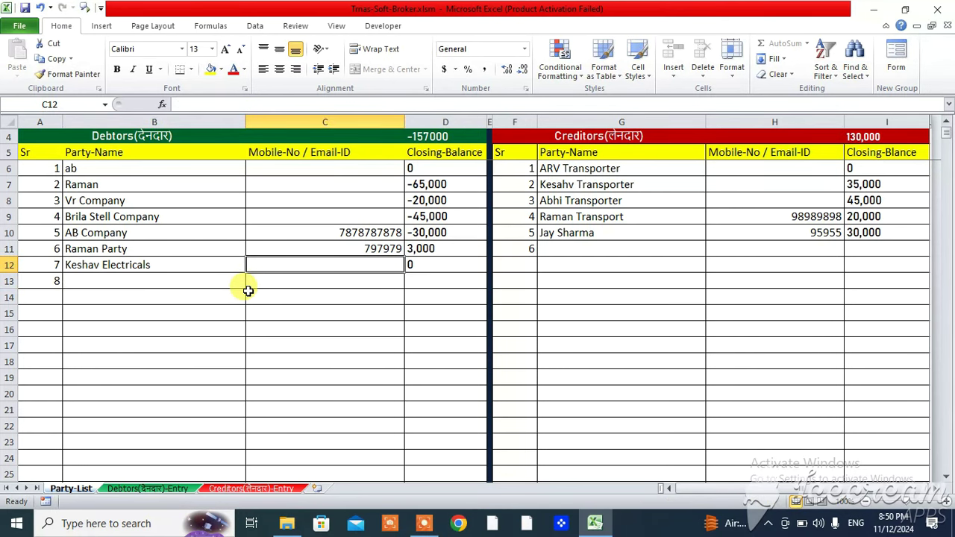
pyautogui.write('9898989')
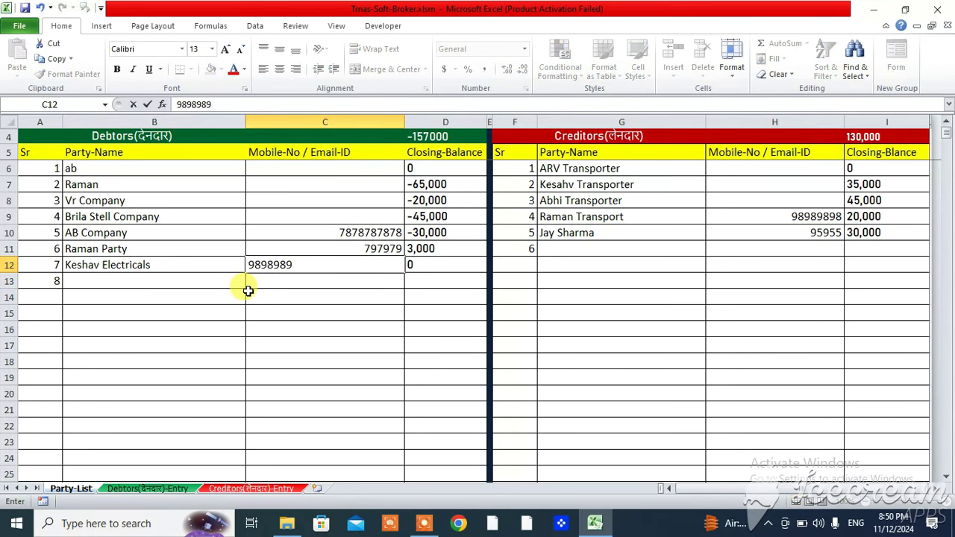
pyautogui.press('Return')
pyautogui.press('Up')
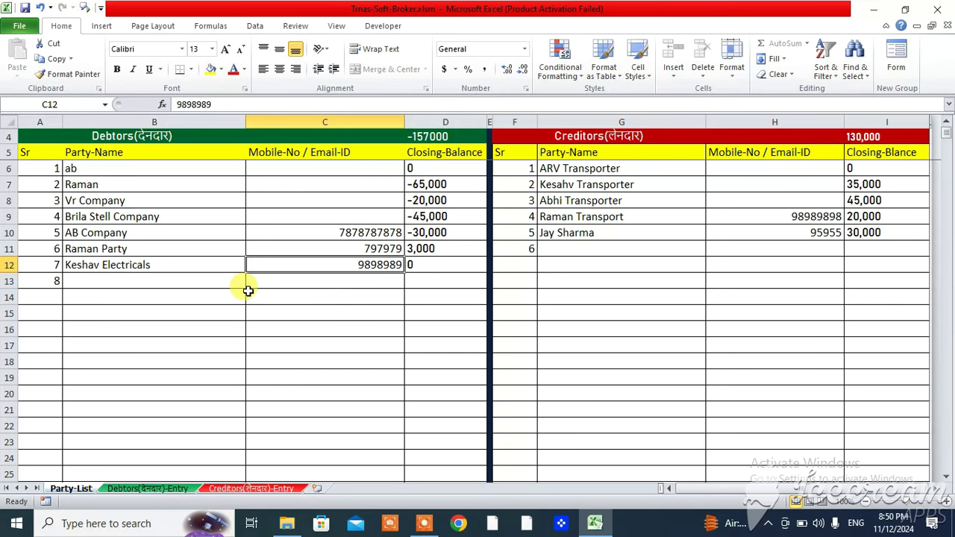
pyautogui.click(435, 263)
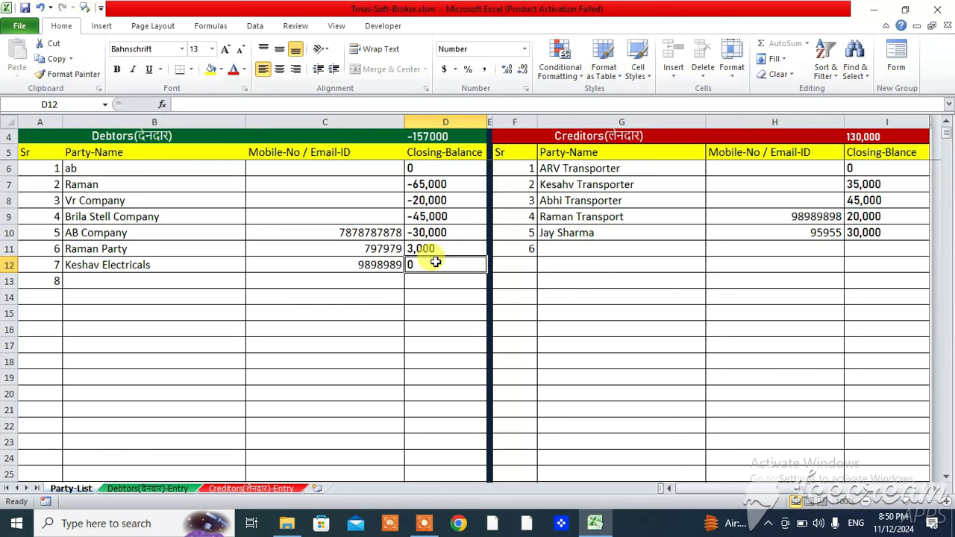
# Add Birla and Sons Pvt LTd as the sixth creditor party on the Party-List sheet
pyautogui.click(549, 249)
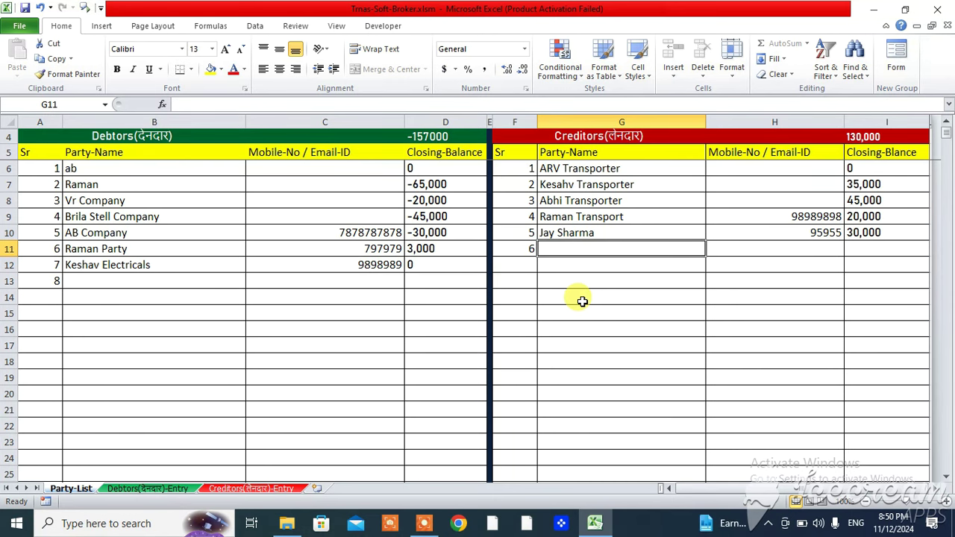
pyautogui.write('Birla and Sons P')
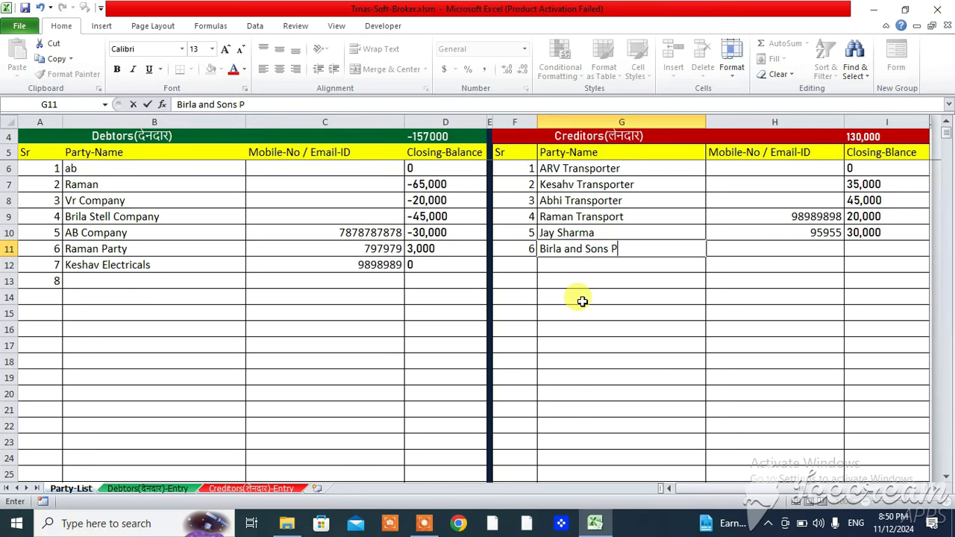
pyautogui.write('vt LTd')
pyautogui.press('Return')
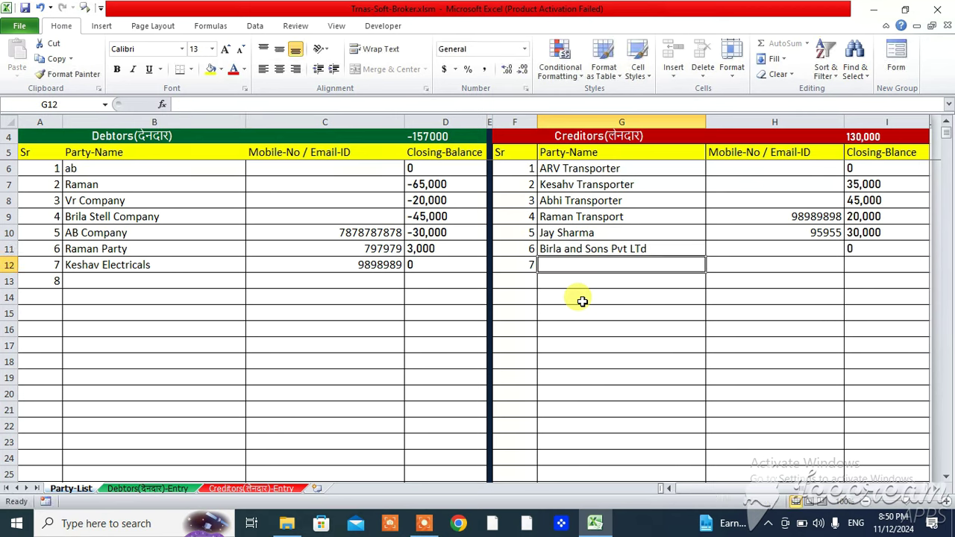
# Enter the mobile number for Birla and Sons Pvt LTd in the creditors list
pyautogui.click(734, 250)
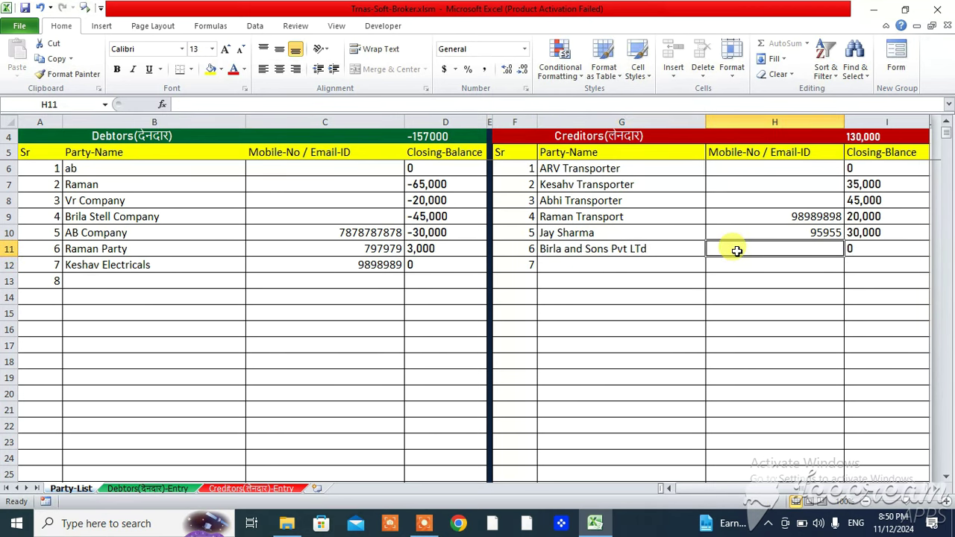
pyautogui.write('49494949')
pyautogui.press('Return')
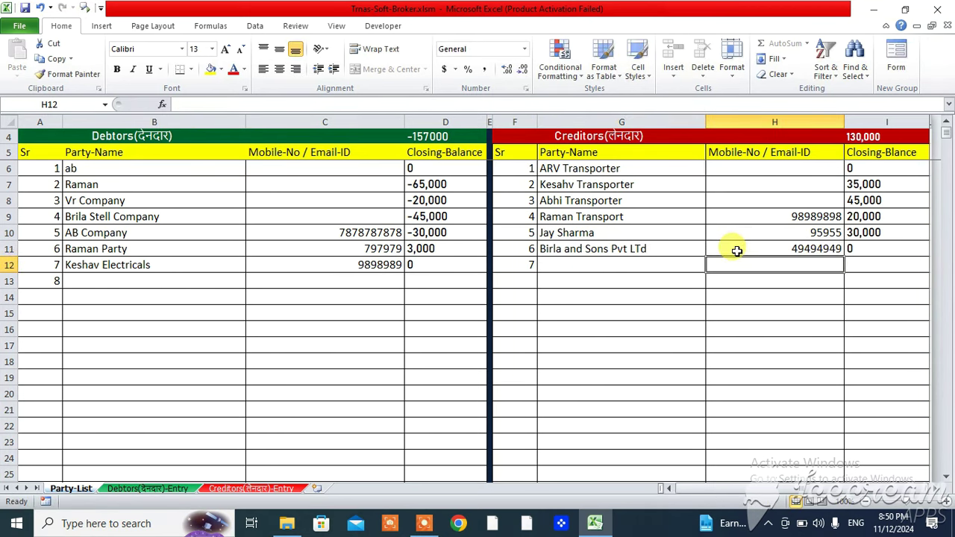
pyautogui.click(750, 249)
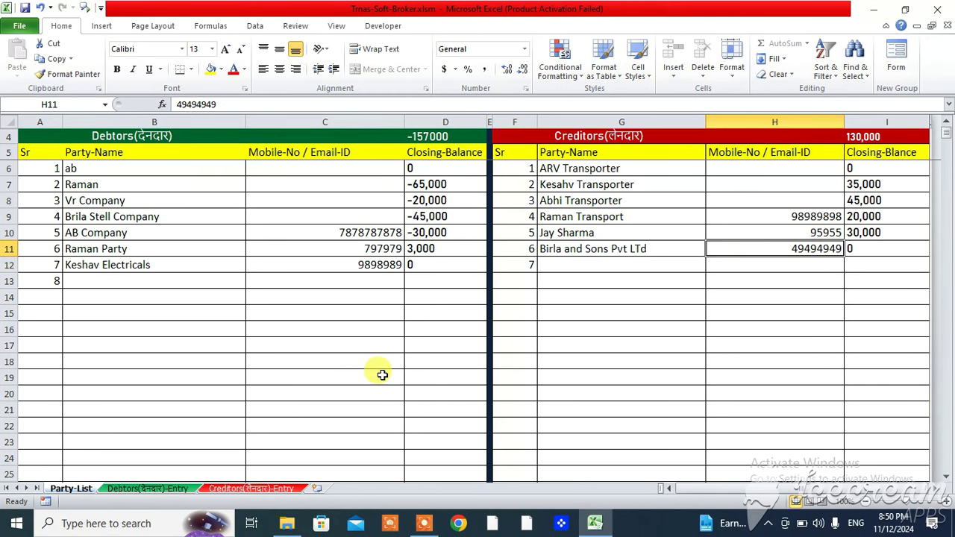
# Clear the date, category, amount and party name of all twelve entries (B6:F17) on the Debtors entry sheet
pyautogui.click(144, 489)
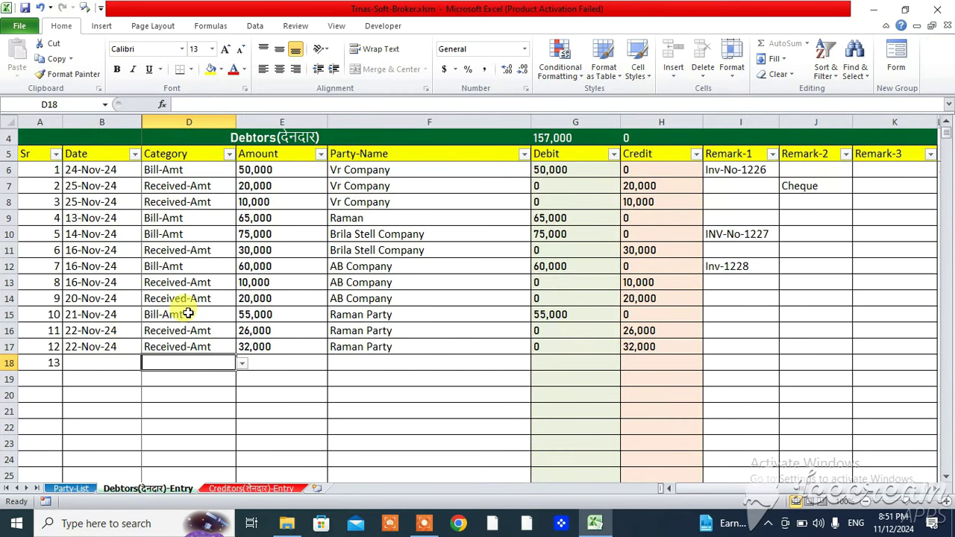
pyautogui.click(91, 170)
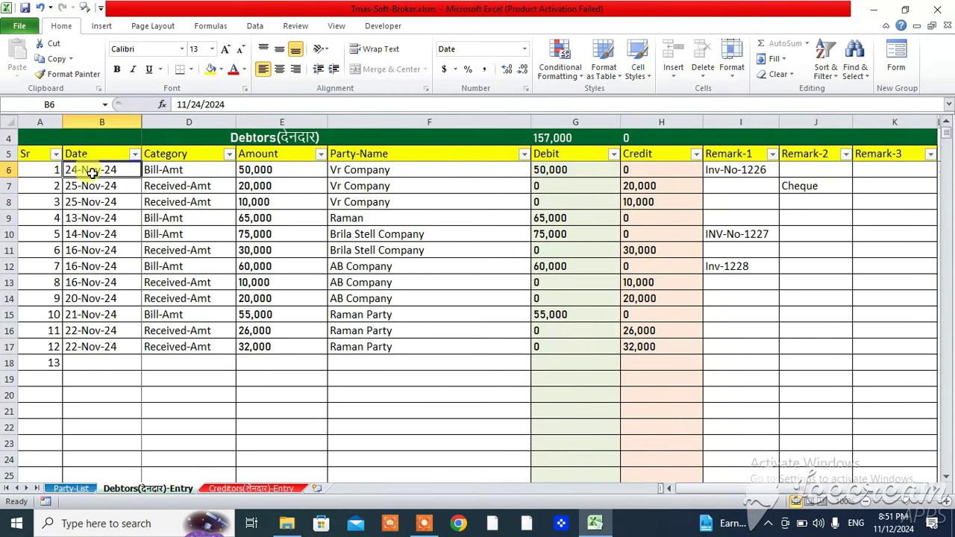
pyautogui.hotkey('shift', 'Right')
pyautogui.hotkey('shift', 'Right')
pyautogui.hotkey('shift', 'Right')
pyautogui.hotkey('shift', 'Down')
pyautogui.hotkey('shift', 'Down')
pyautogui.hotkey('shift', 'Down')
pyautogui.hotkey('shift', 'Down')
pyautogui.hotkey('shift', 'Down')
pyautogui.hotkey('shift', 'Down')
pyautogui.hotkey('shift', 'Down')
pyautogui.hotkey('shift', 'Down')
pyautogui.hotkey('shift', 'Down')
pyautogui.hotkey('shift', 'Down')
pyautogui.hotkey('shift', 'Down')
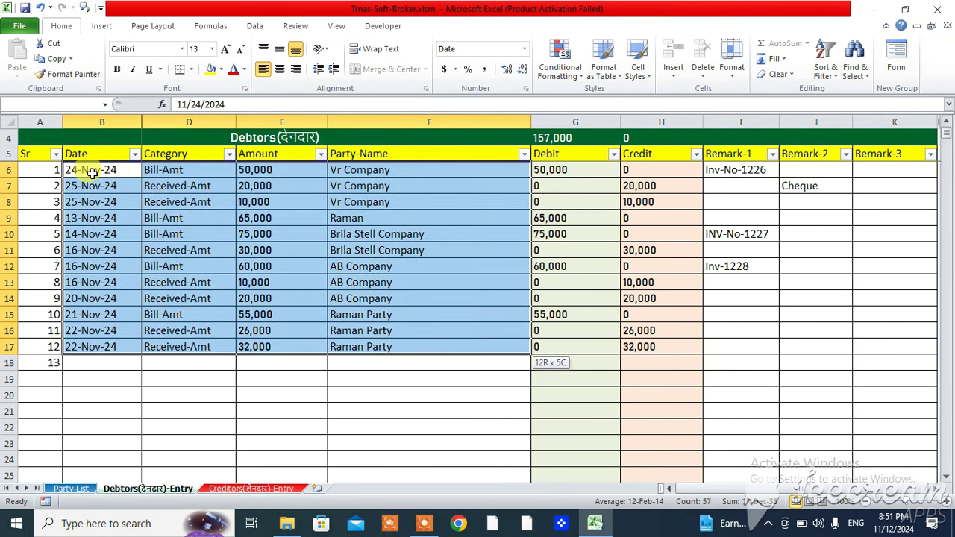
pyautogui.press('Delete')
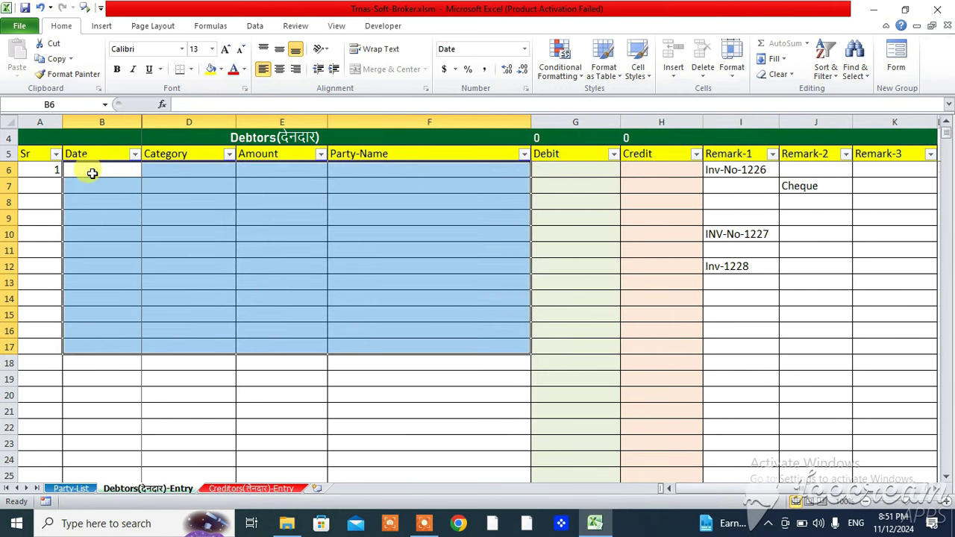
# Date the first debtor entry (row 6) 12-Nov-24 and set its category to Bill-Amt
pyautogui.click(91, 173)
pyautogui.write('21')
pyautogui.press('BackSpace')
pyautogui.press('BackSpace')
pyautogui.write('12-nov')
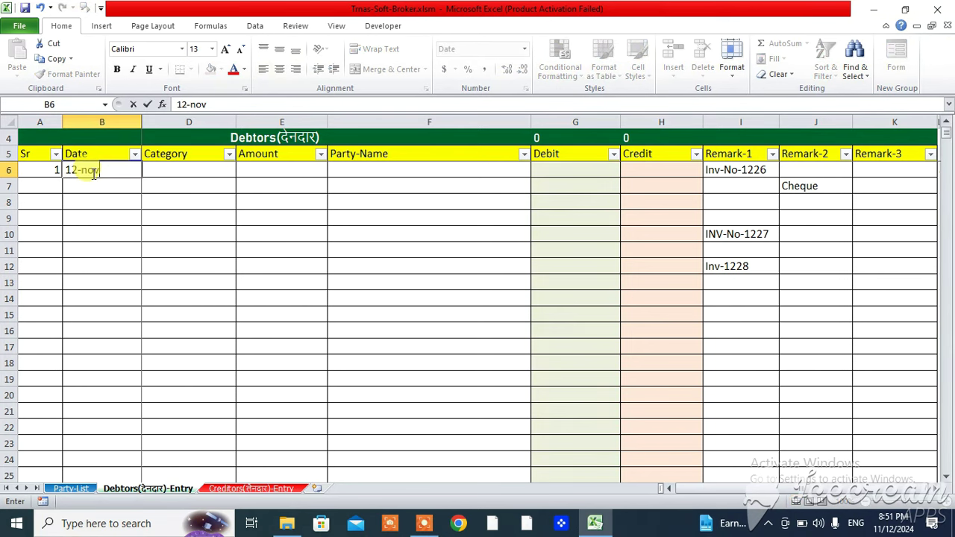
pyautogui.write('-24')
pyautogui.press('Tab')
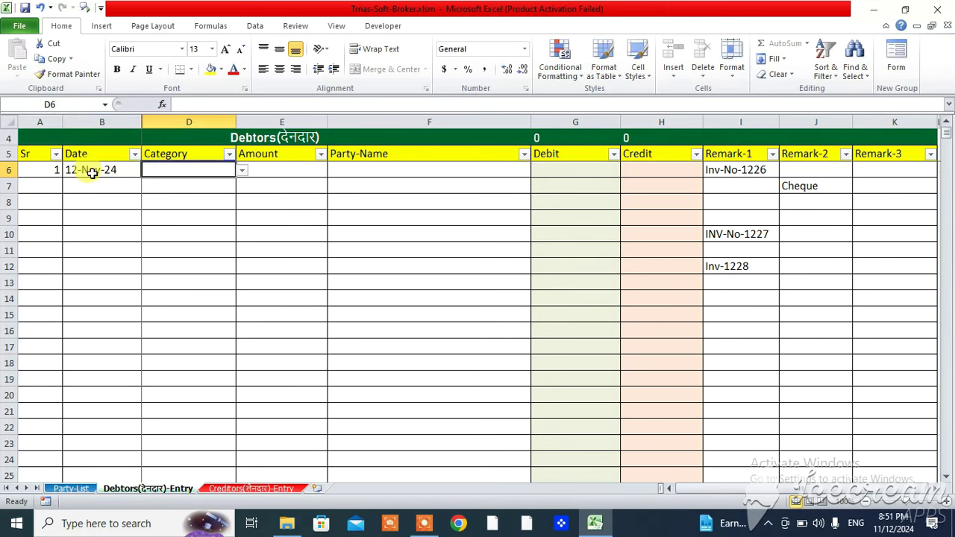
pyautogui.click(244, 173)
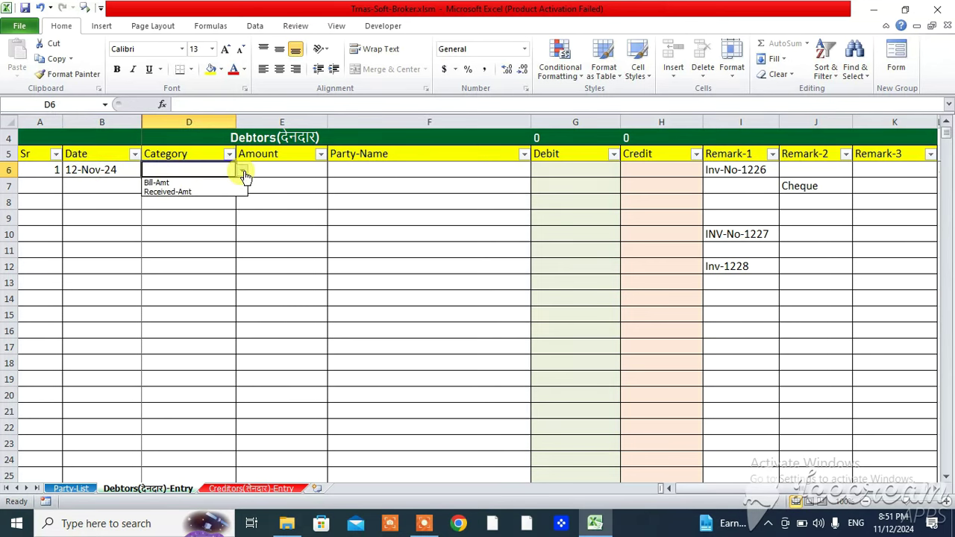
pyautogui.click(183, 183)
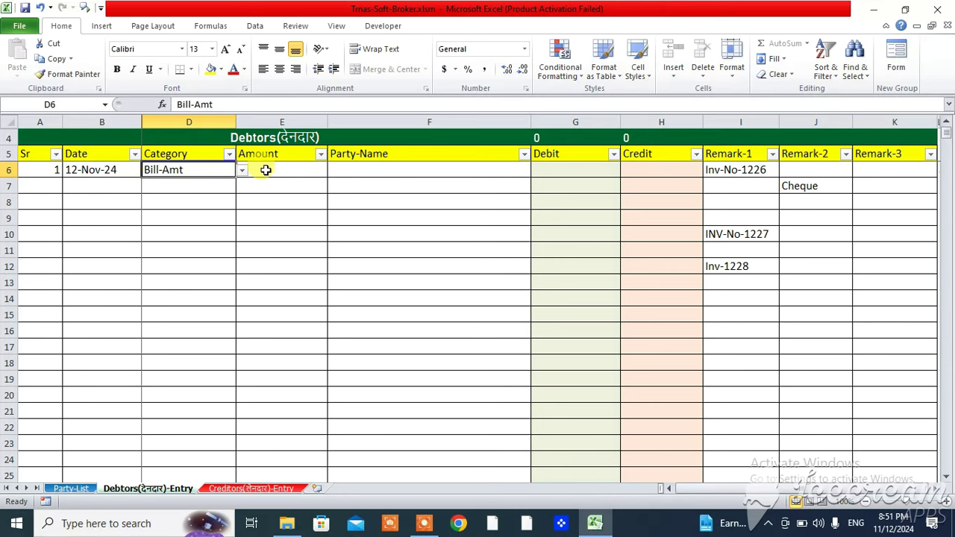
# Enter an amount of 50,000 and choose Keshav Electricals as the party for the first debtor entry
pyautogui.click(266, 170)
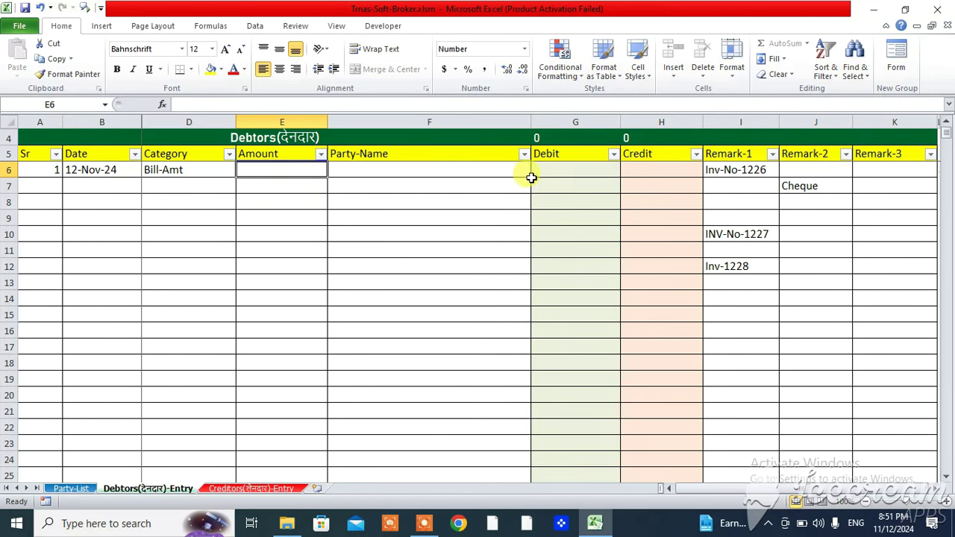
pyautogui.write('50')
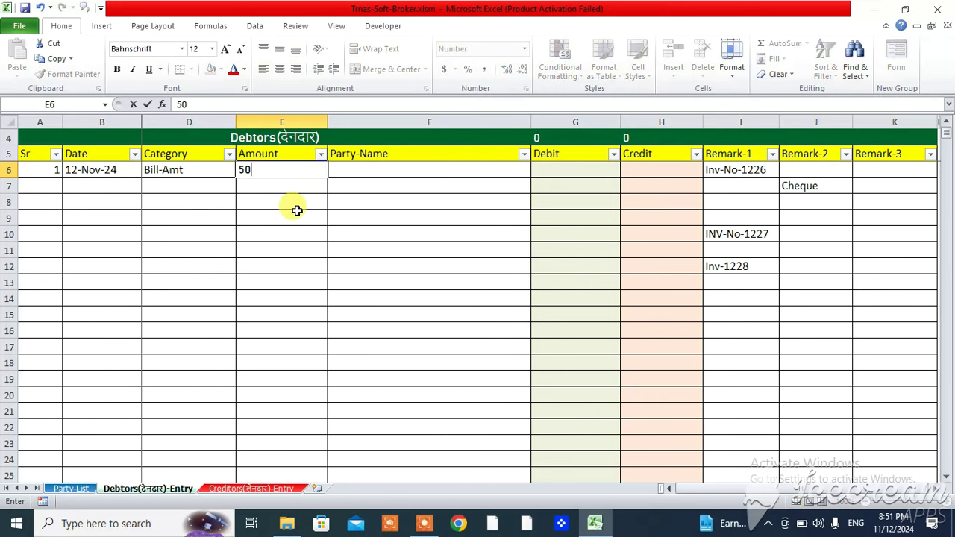
pyautogui.write(',000')
pyautogui.press('Tab')
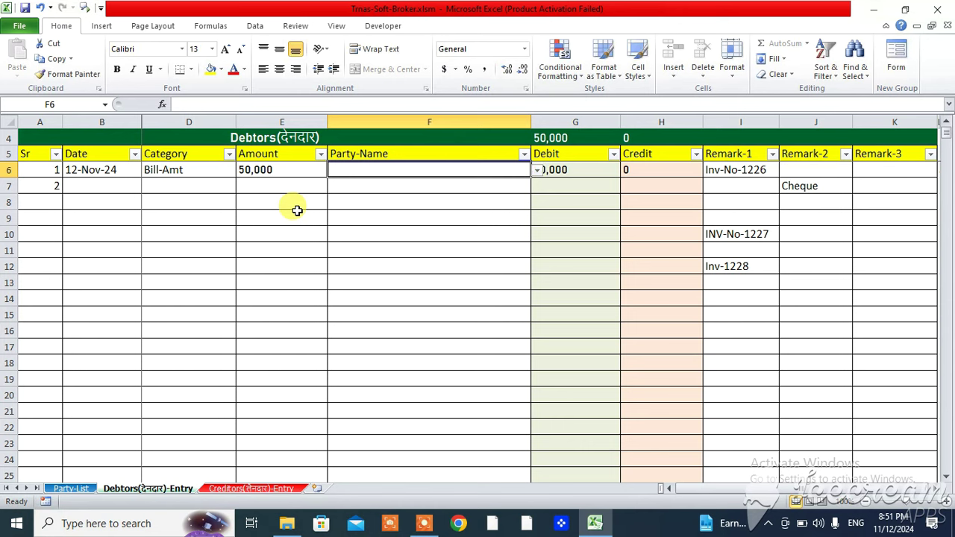
pyautogui.click(537, 170)
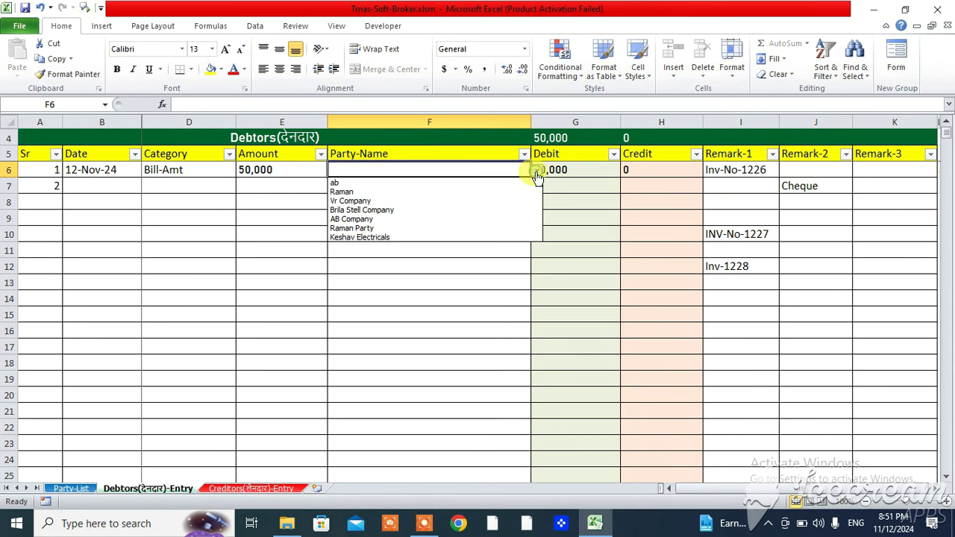
pyautogui.click(388, 237)
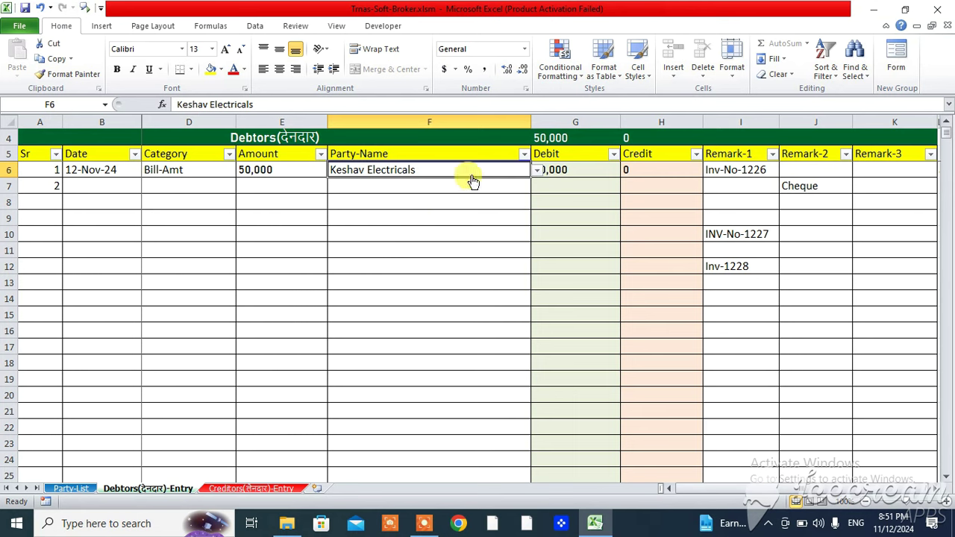
# Replace the Remark-1 text of the first debtor entry with Op-Bal
pyautogui.click(720, 171)
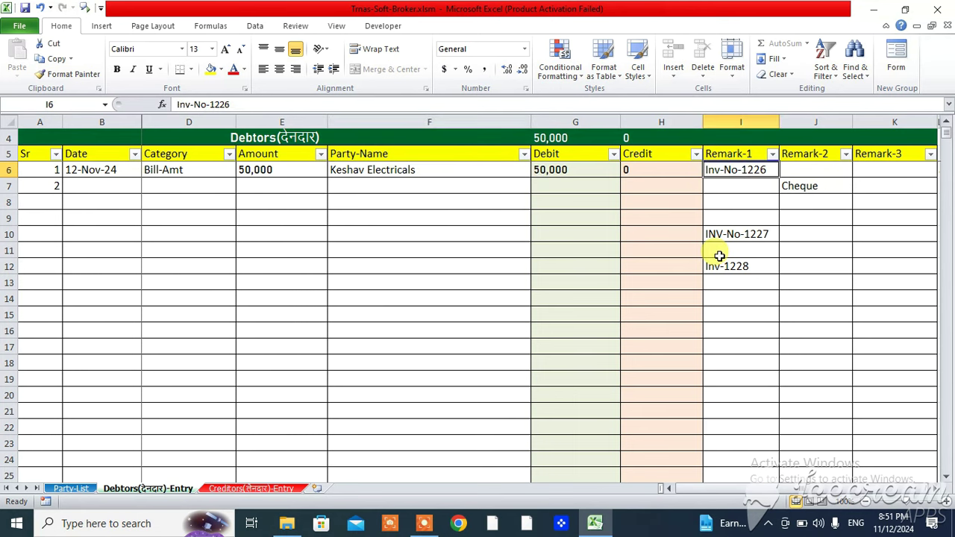
pyautogui.press('Delete')
pyautogui.write('Ope')
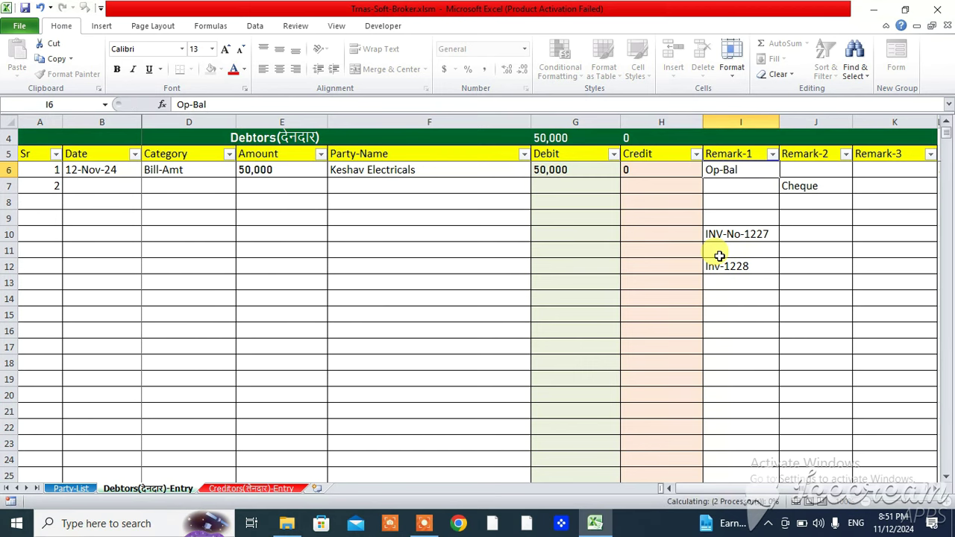
pyautogui.press('Return')
# Date the second debtor entry (row 7) 13-Nov-24 and set its category to Bill-Amt
pyautogui.click(101, 181)
pyautogui.write('13')
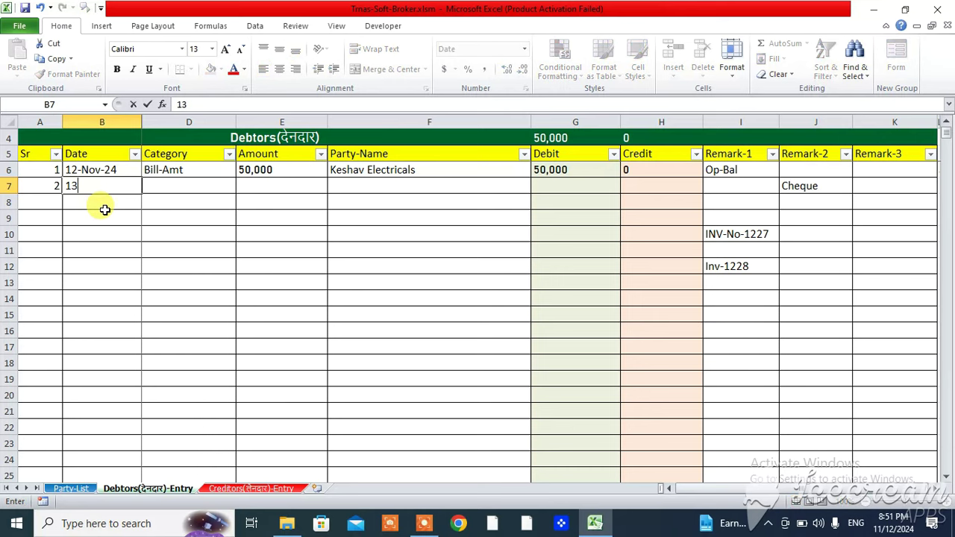
pyautogui.write('-nov-24')
pyautogui.press('Tab')
pyautogui.click(242, 188)
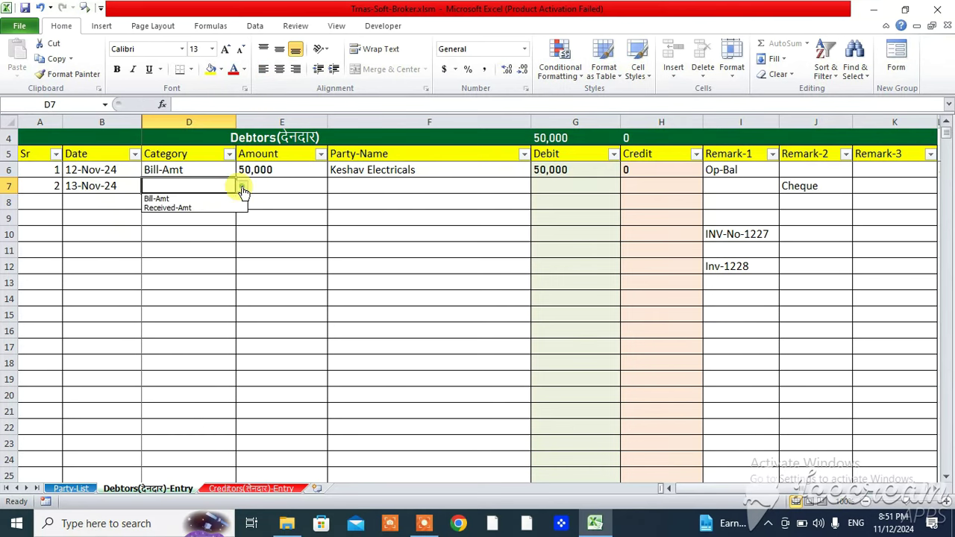
pyautogui.click(202, 198)
# Enter an amount of 25,000 and the party name Keshav Electricals for the second debtor entry
pyautogui.click(260, 186)
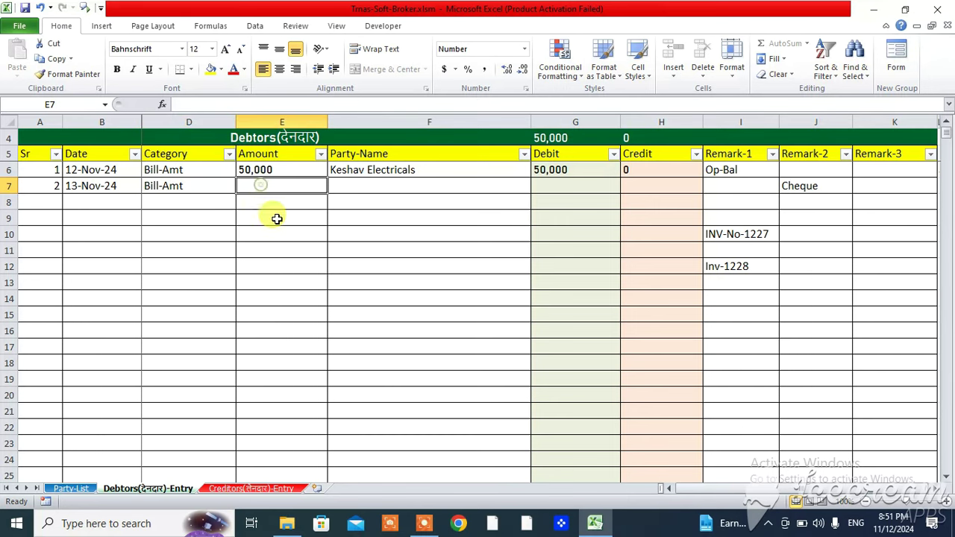
pyautogui.write('25000')
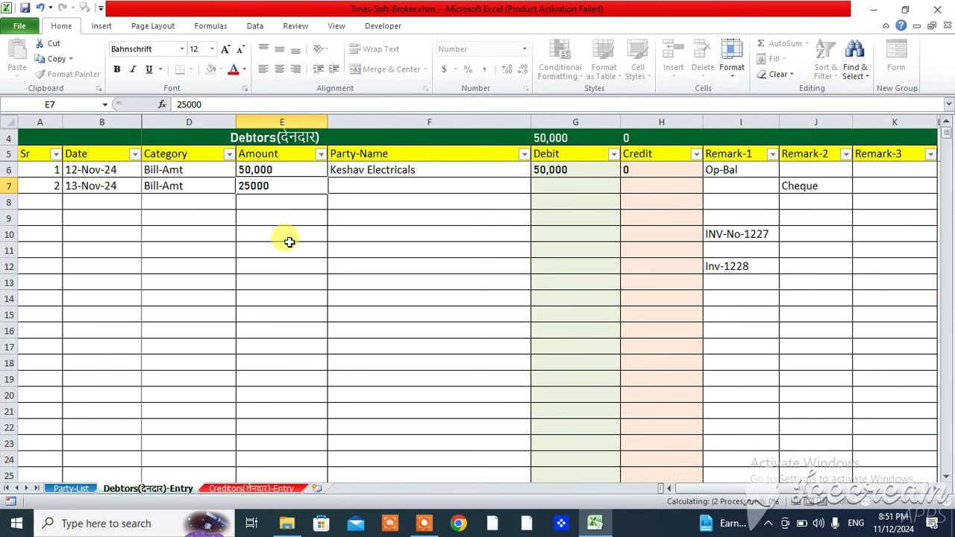
pyautogui.press('Tab')
pyautogui.write('k')
pyautogui.press('Tab')
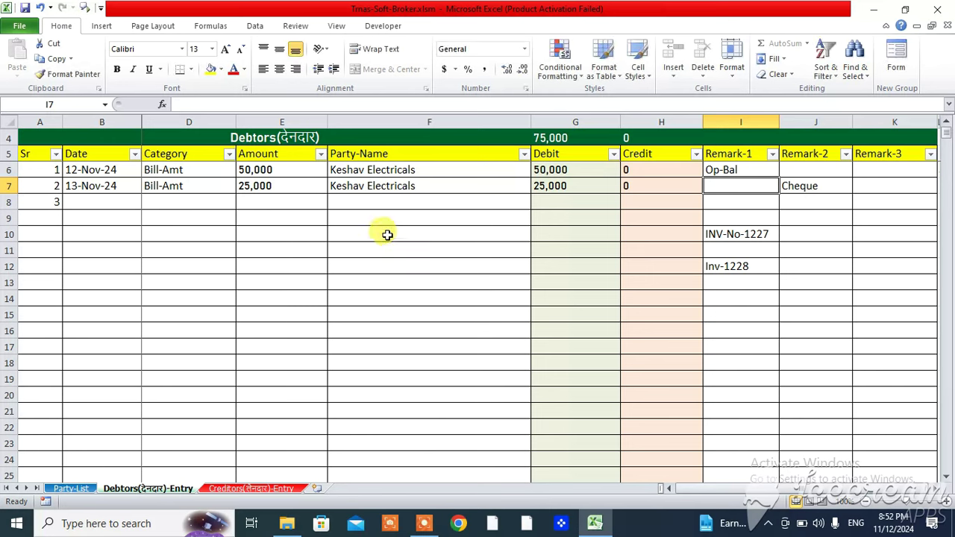
# Enter INV-1228 as Remark-1 of the second debtor entry
pyautogui.write('IN')
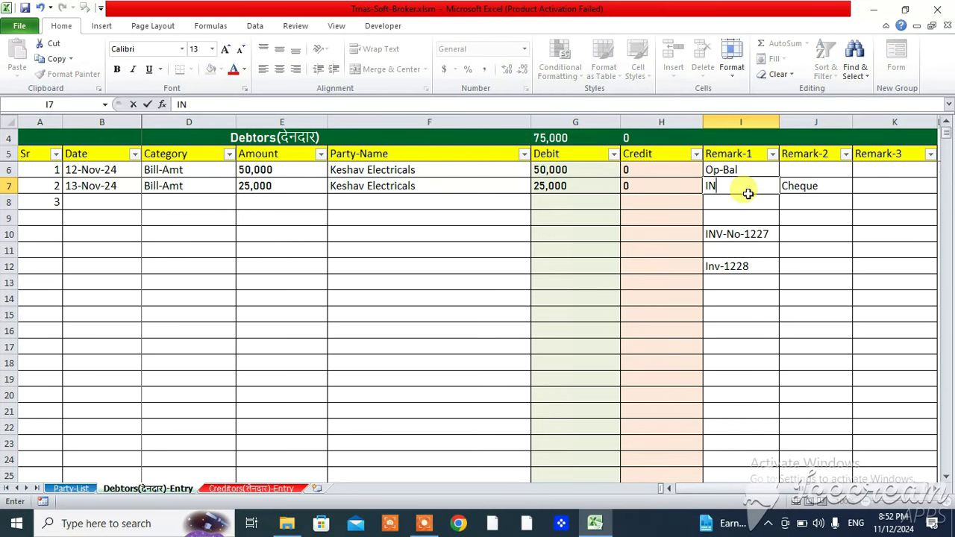
pyautogui.write('V-1228')
pyautogui.press('Return')
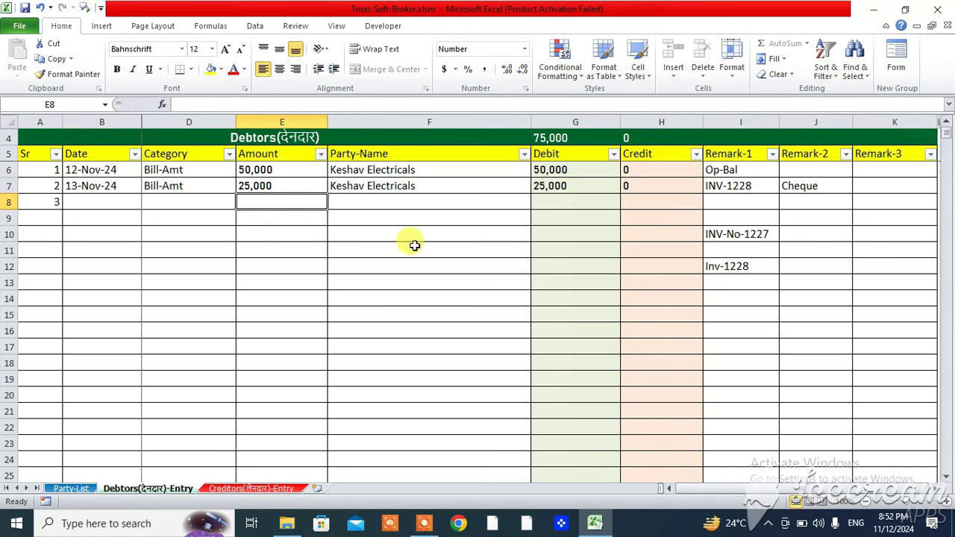
# Date the third debtor entry (row 8) 15-Nov-24 and set its category to Received-Amt
pyautogui.click(128, 204)
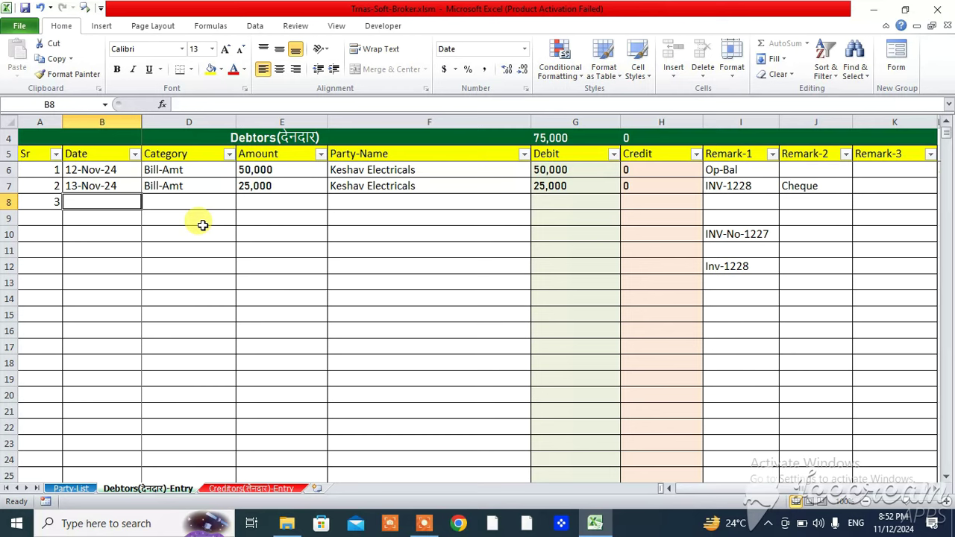
pyautogui.write('15-nov-24')
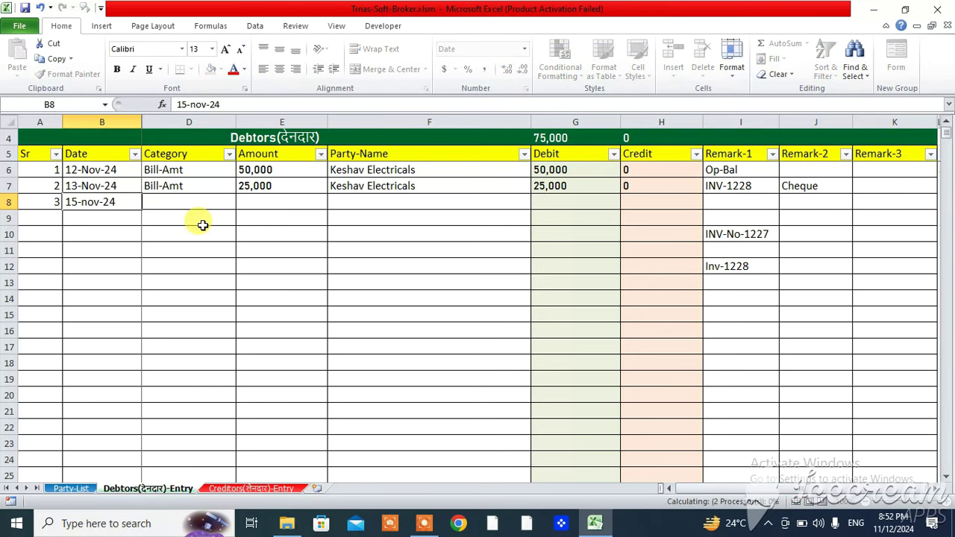
pyautogui.press('Tab')
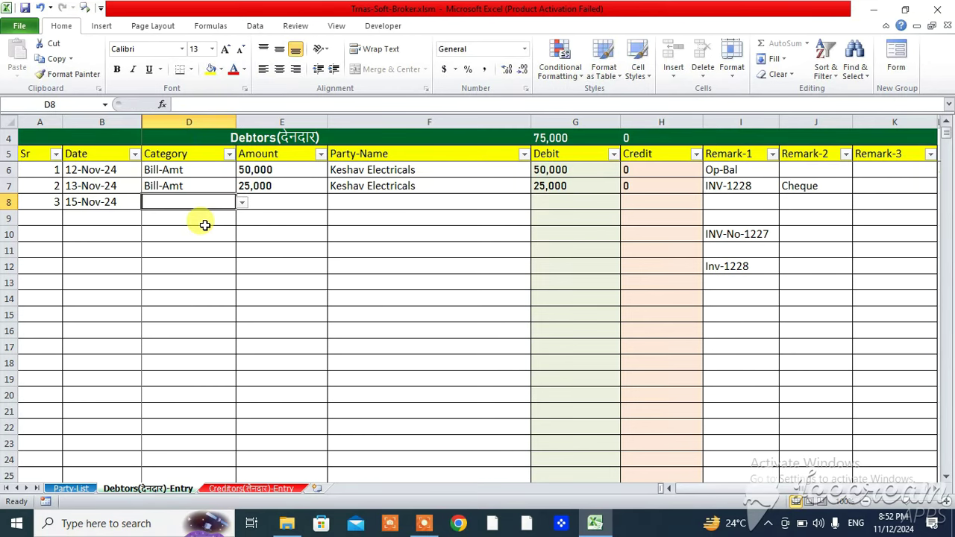
pyautogui.click(241, 204)
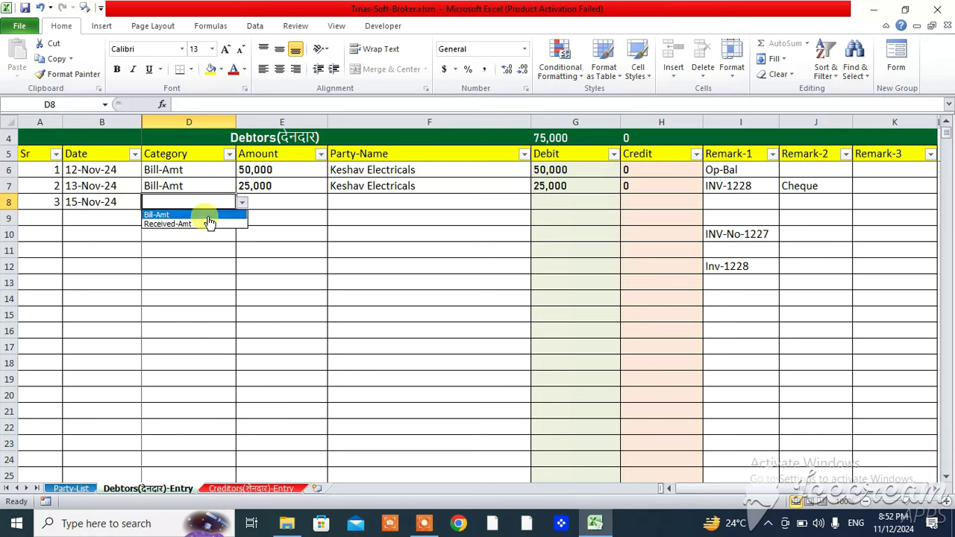
pyautogui.click(193, 224)
# Enter an amount of 20,000 and choose Keshav Electricals as the party for the third debtor entry
pyautogui.click(273, 202)
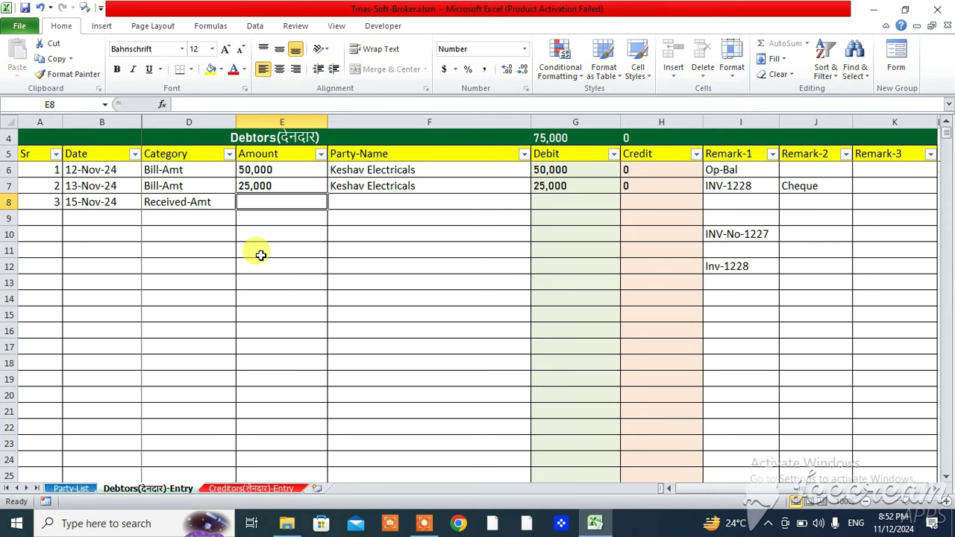
pyautogui.write('20,')
pyautogui.write('0000')
pyautogui.press('Tab')
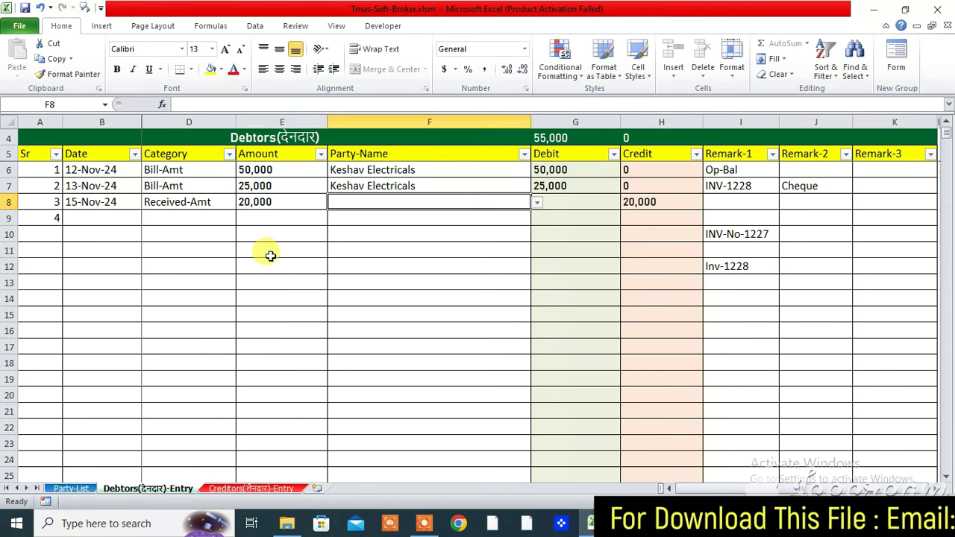
pyautogui.click(536, 203)
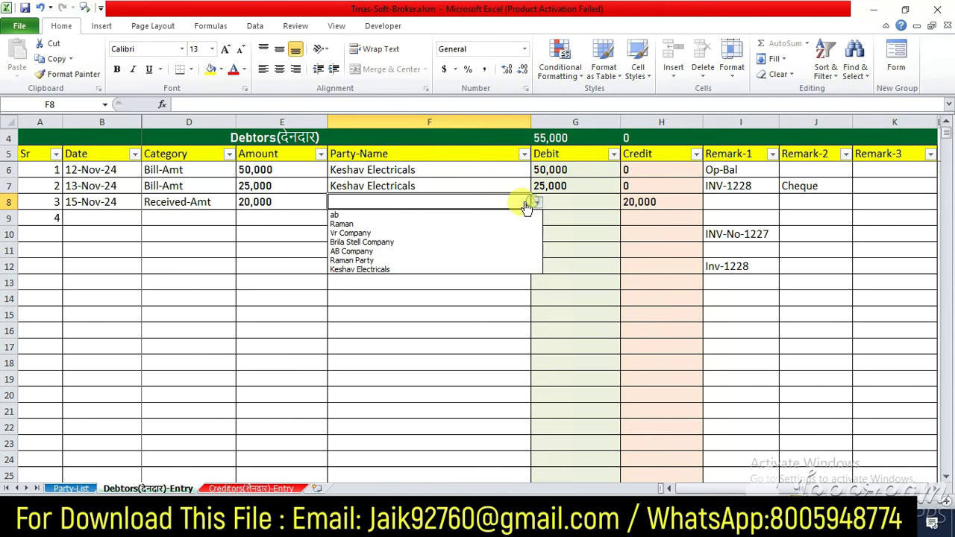
pyautogui.click(365, 269)
# Enter Cash as Remark-1 of the third debtor entry
pyautogui.click(725, 203)
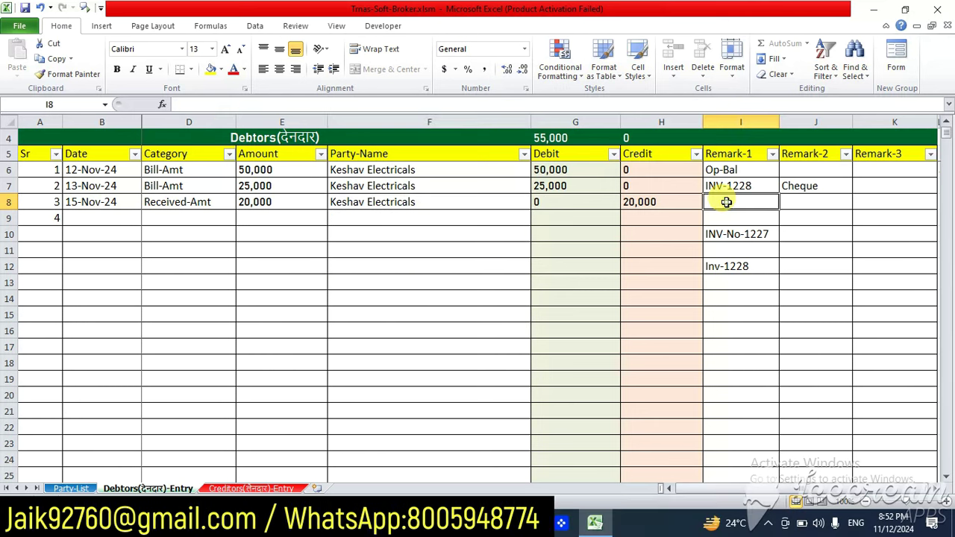
pyautogui.write('Cash')
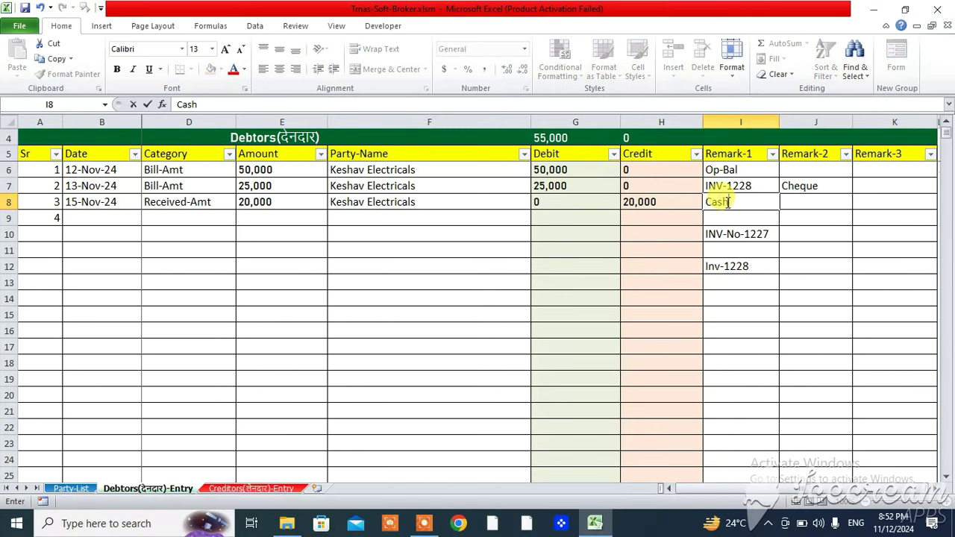
pyautogui.press('Return')
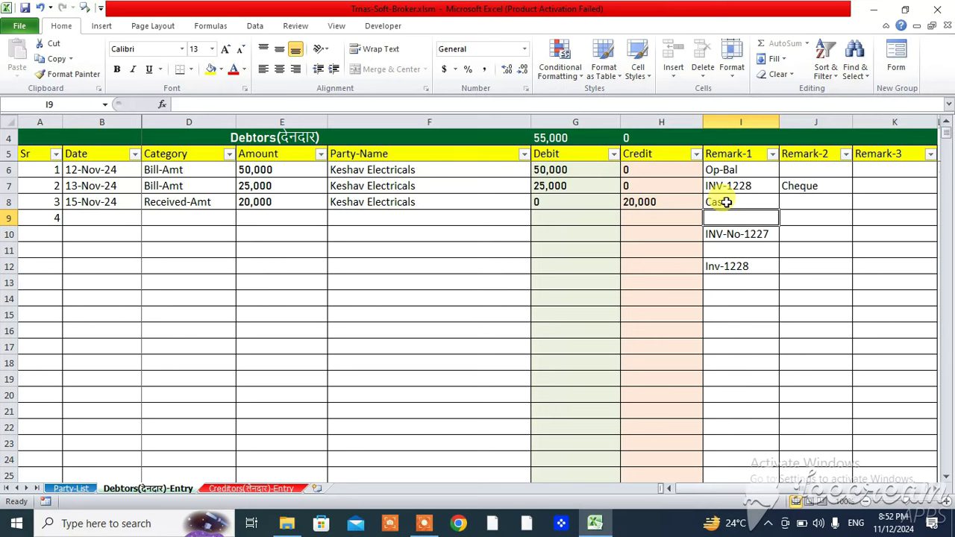
pyautogui.click(725, 203)
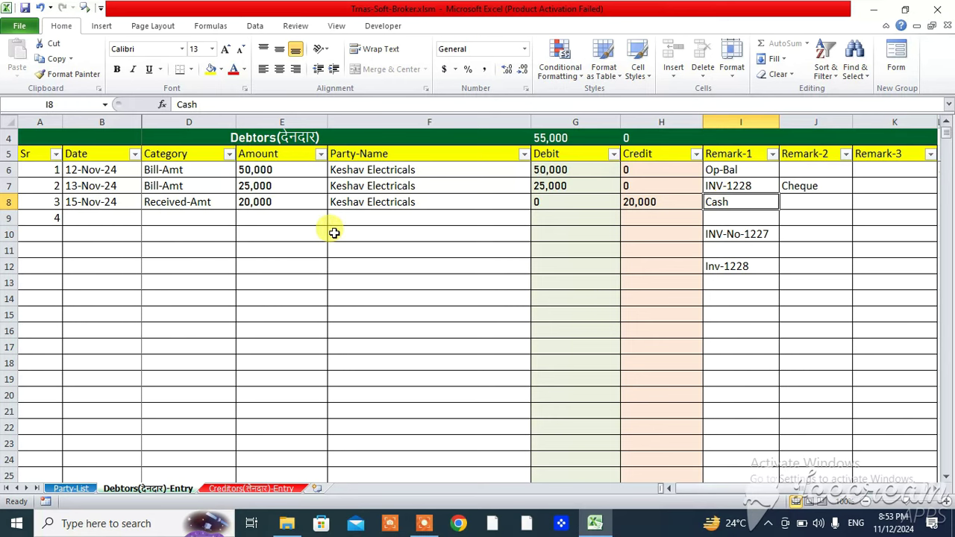
# Filter the Party-Name column of the Debtors entry sheet to show only Keshav Electricals
pyautogui.click(114, 215)
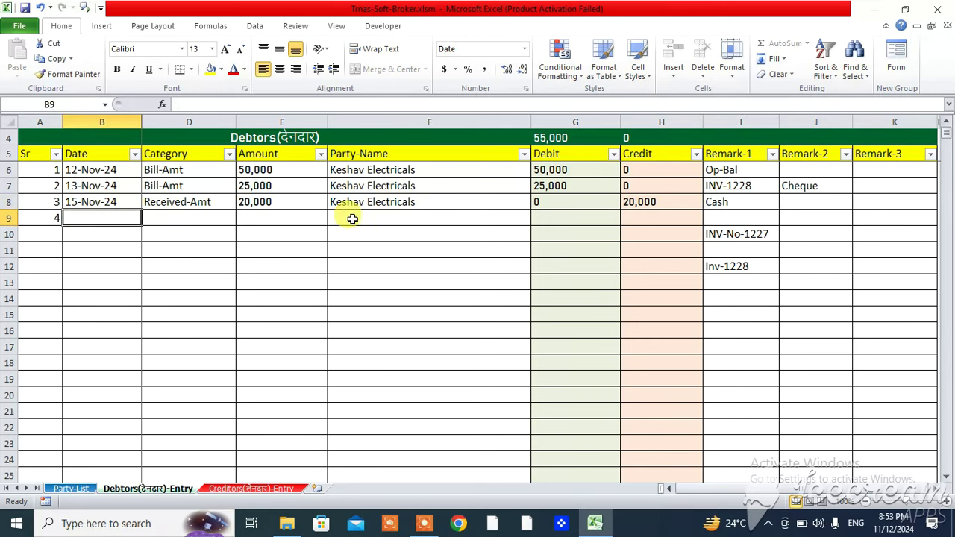
pyautogui.click(524, 154)
pyautogui.click(403, 282)
pyautogui.click(411, 295)
pyautogui.click(444, 414)
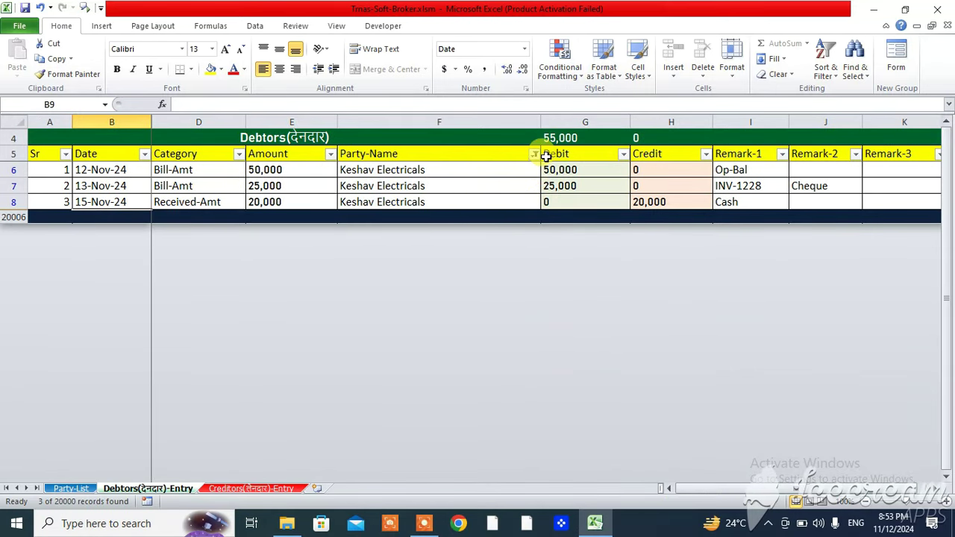
# Examine the debit balance above the Debit column and the categories, amounts and remarks of the filtered Keshav Electricals entries
pyautogui.click(572, 137)
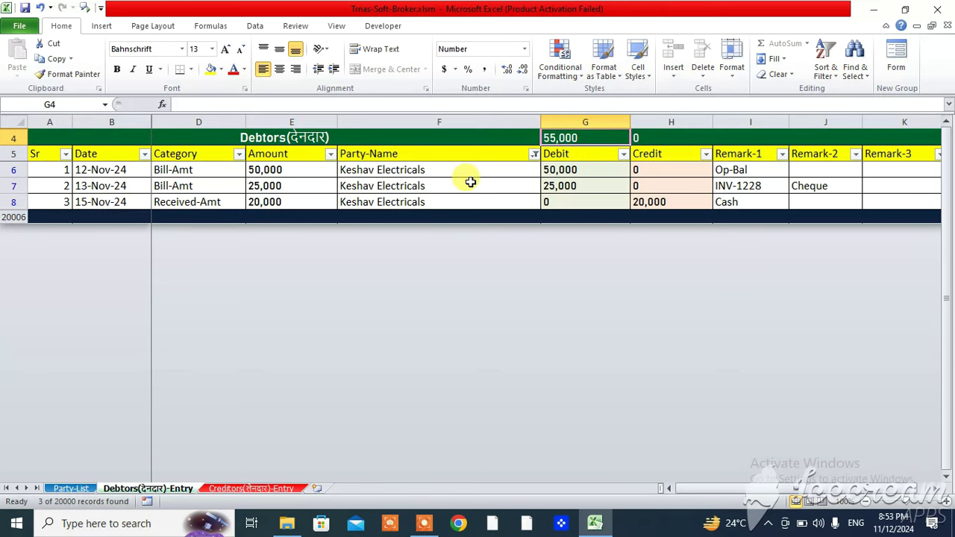
pyautogui.click(275, 156)
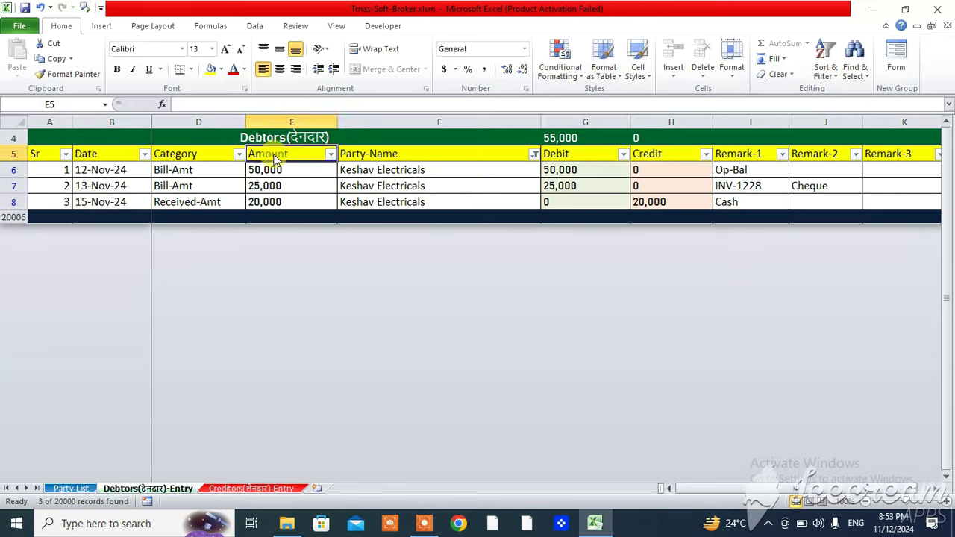
pyautogui.press('Down')
pyautogui.press('Up')
pyautogui.press('Left')
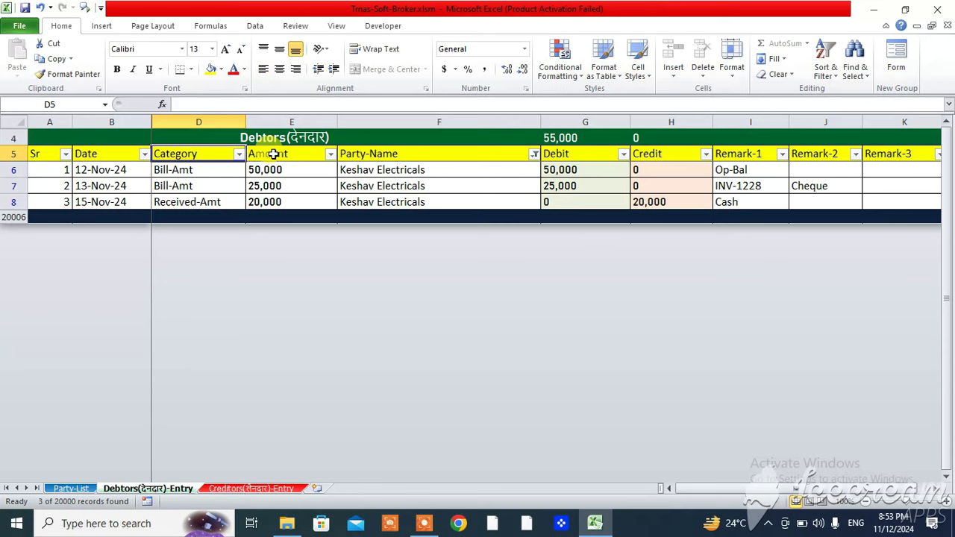
pyautogui.press('Down')
pyautogui.press('Right')
pyautogui.press('Right')
pyautogui.press('Right')
pyautogui.press('Right')
pyautogui.press('Right')
pyautogui.press('Down')
pyautogui.press('Down')
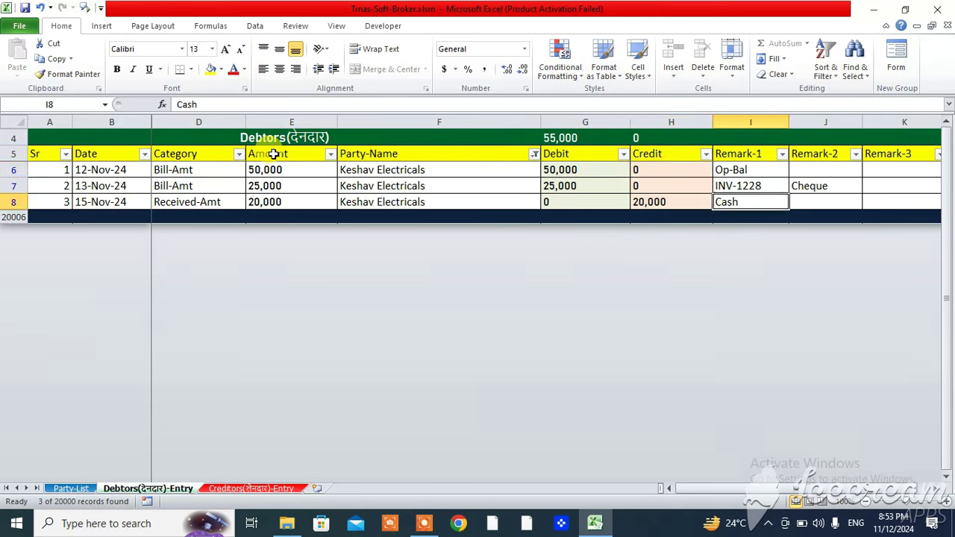
# Show all parties again in the Party-Name filter of the Debtors entry sheet
pyautogui.press('Up')
pyautogui.press('Up')
pyautogui.press('Up')
pyautogui.press('Left')
pyautogui.press('Left')
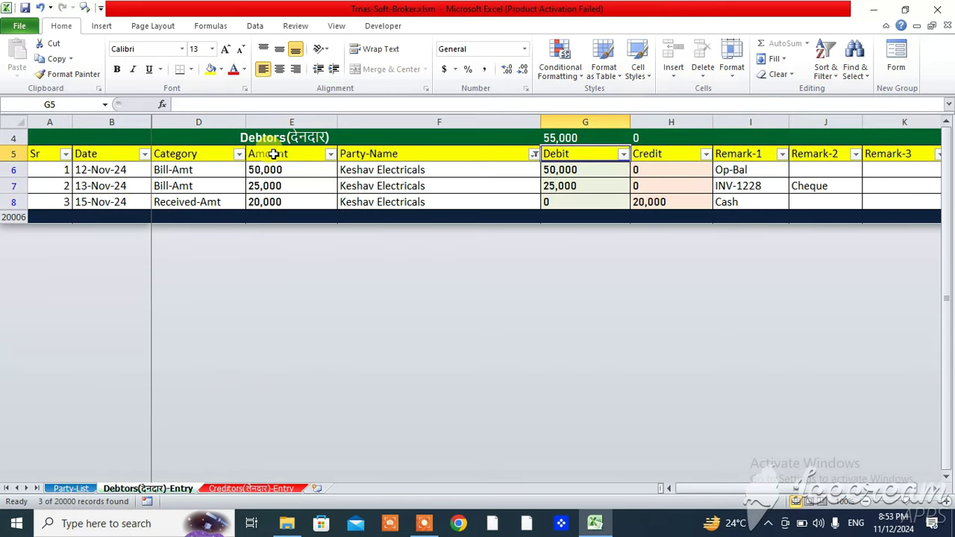
pyautogui.press('Up')
pyautogui.press('Down')
pyautogui.click(534, 154)
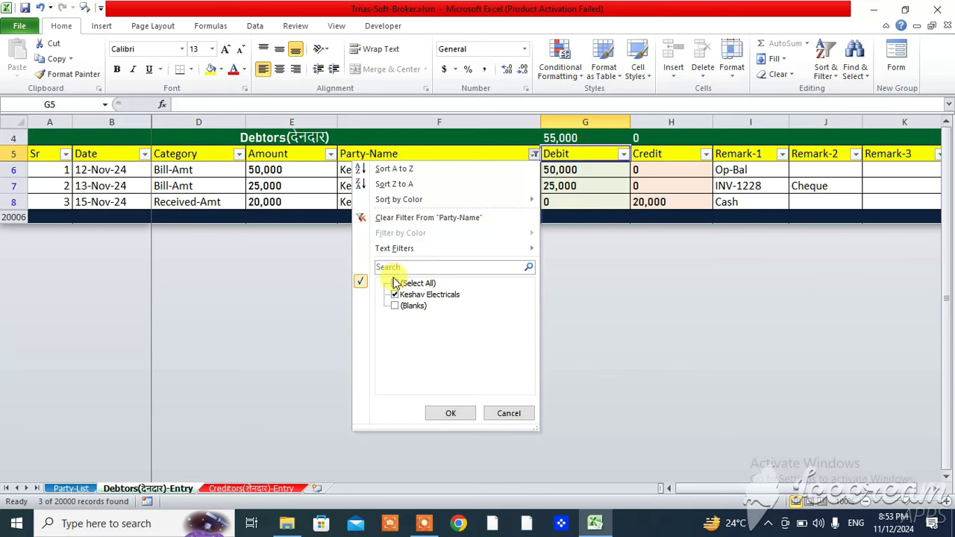
pyautogui.click(396, 283)
pyautogui.click(452, 413)
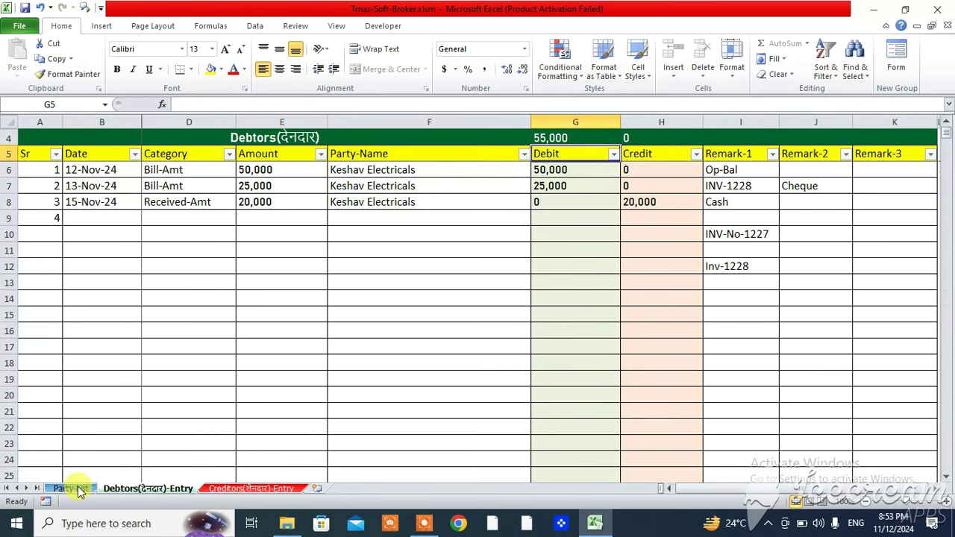
# Check the closing balance of Keshav Electricals in the debtors table of the Party-List sheet
pyautogui.click(75, 488)
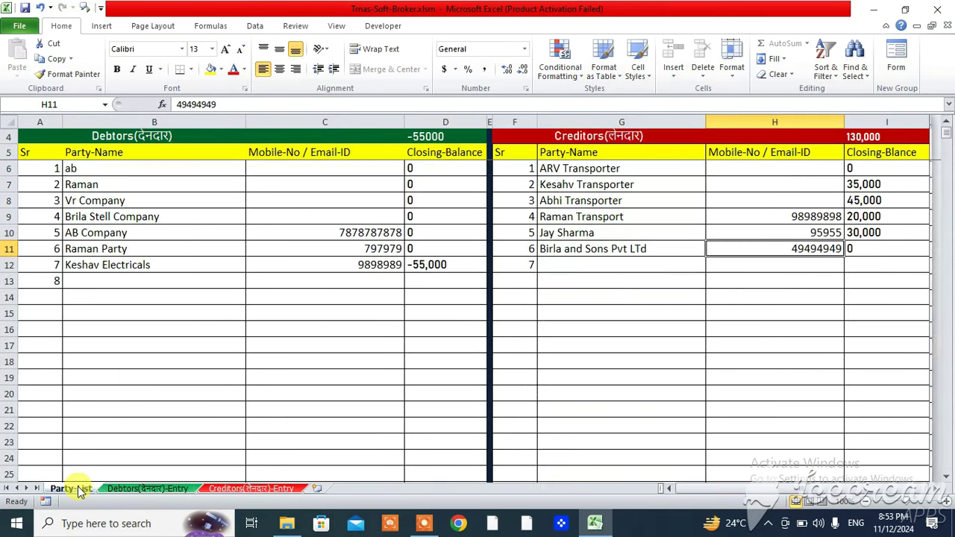
pyautogui.click(202, 266)
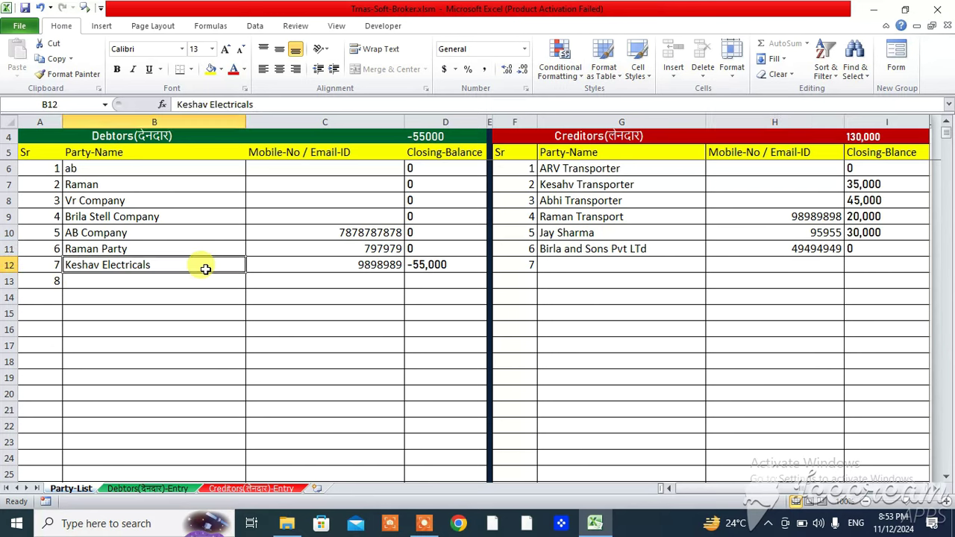
pyautogui.click(429, 266)
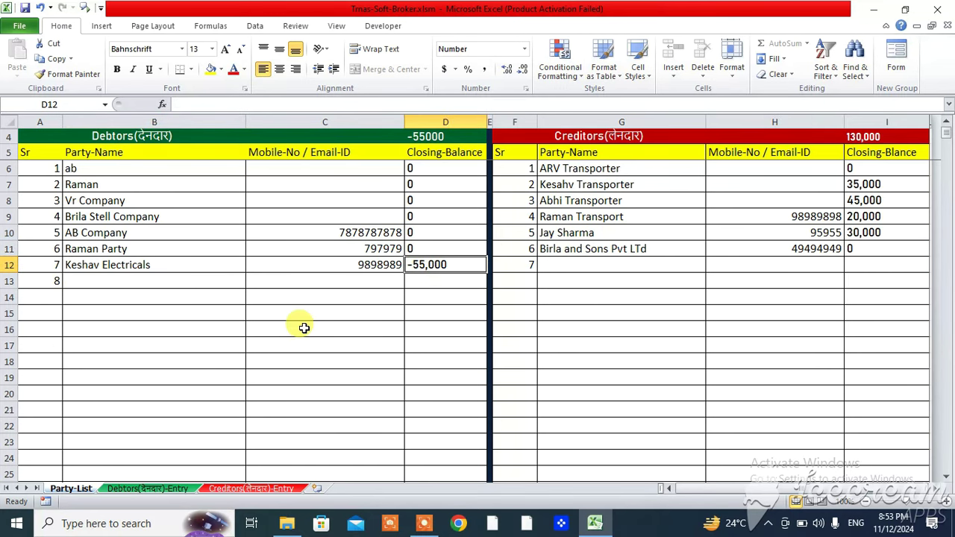
# Start entry 11 in the Creditors entry sheet with the date 21-Nov-24 and the category Bill-Amt
pyautogui.click(242, 489)
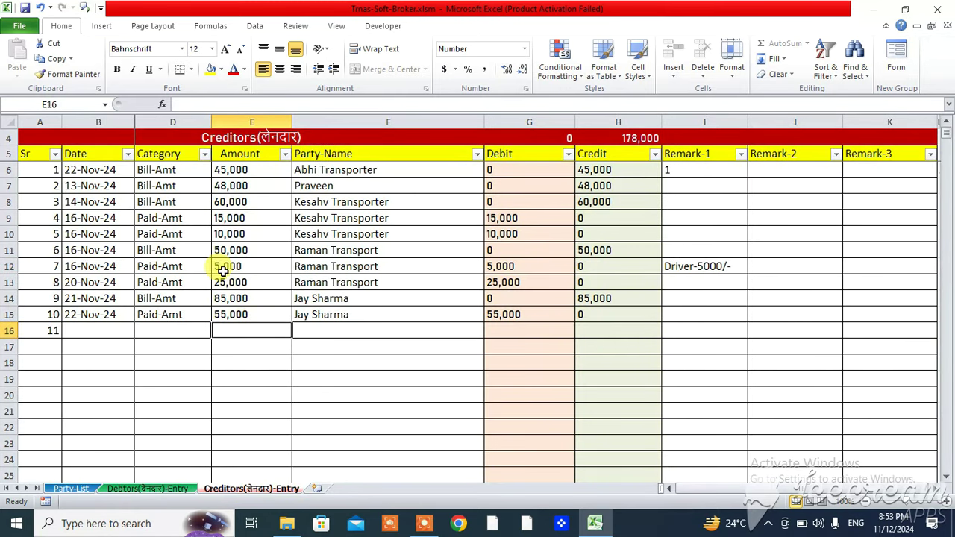
pyautogui.click(122, 328)
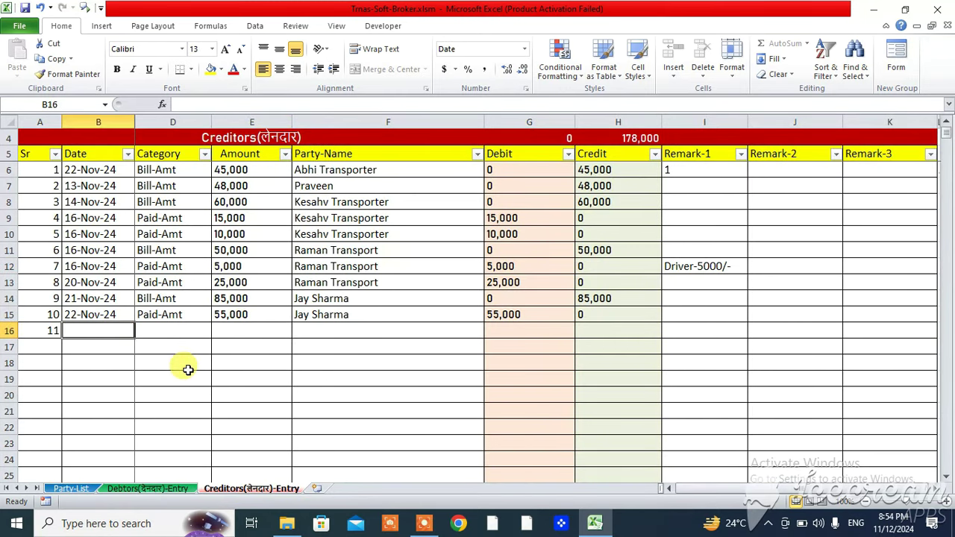
pyautogui.write('21')
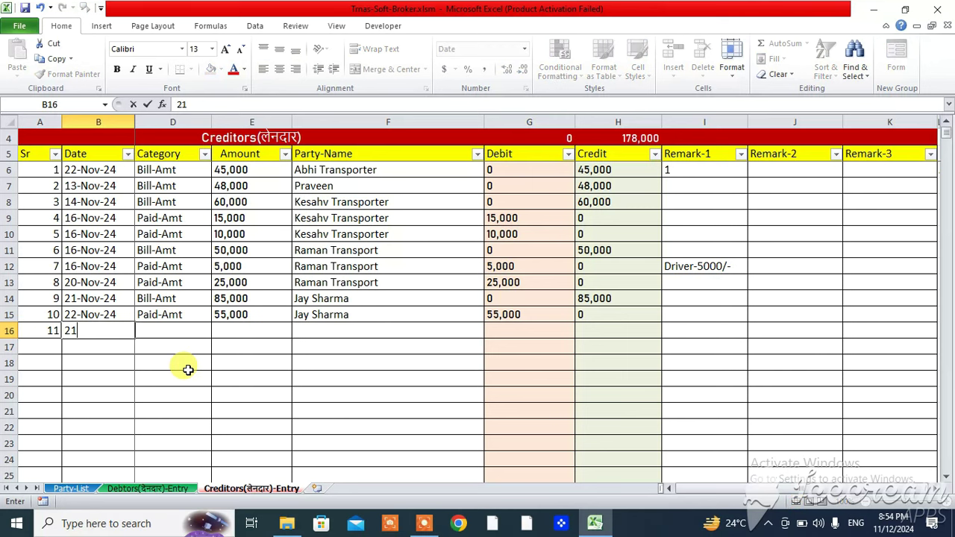
pyautogui.write('-nov-24')
pyautogui.press('Tab')
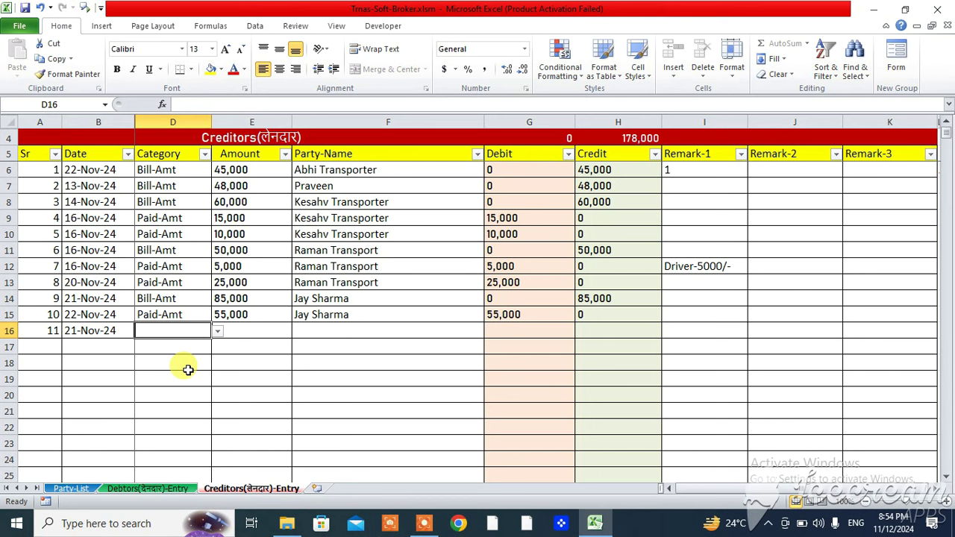
pyautogui.click(217, 331)
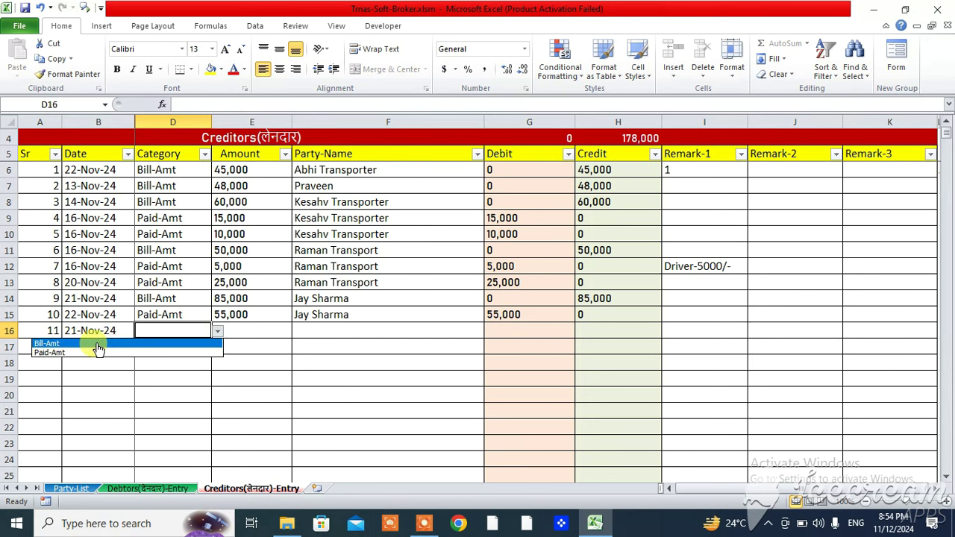
pyautogui.click(94, 344)
# Enter an amount of 30,000 and choose Birla and Sons Pvt LTd as the party for creditor entry 11
pyautogui.click(250, 328)
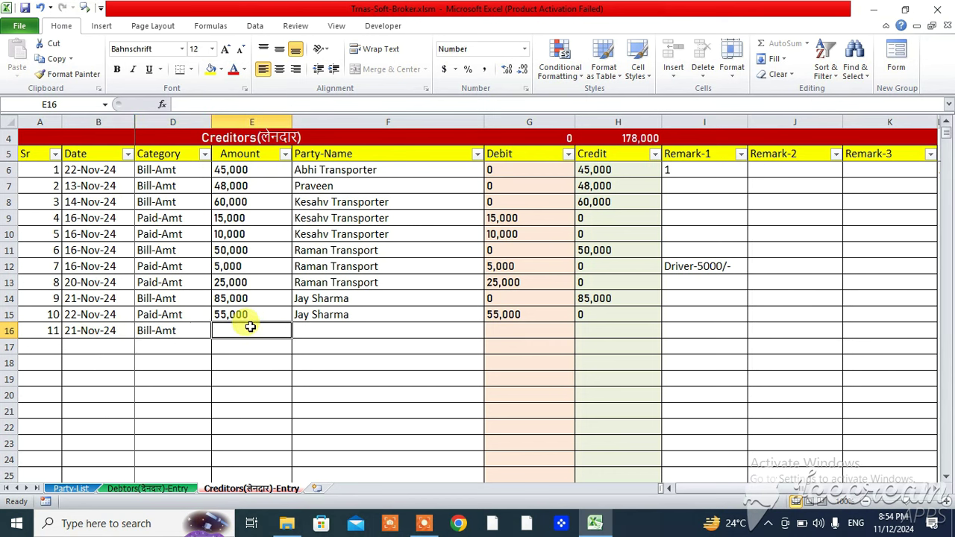
pyautogui.write('30000')
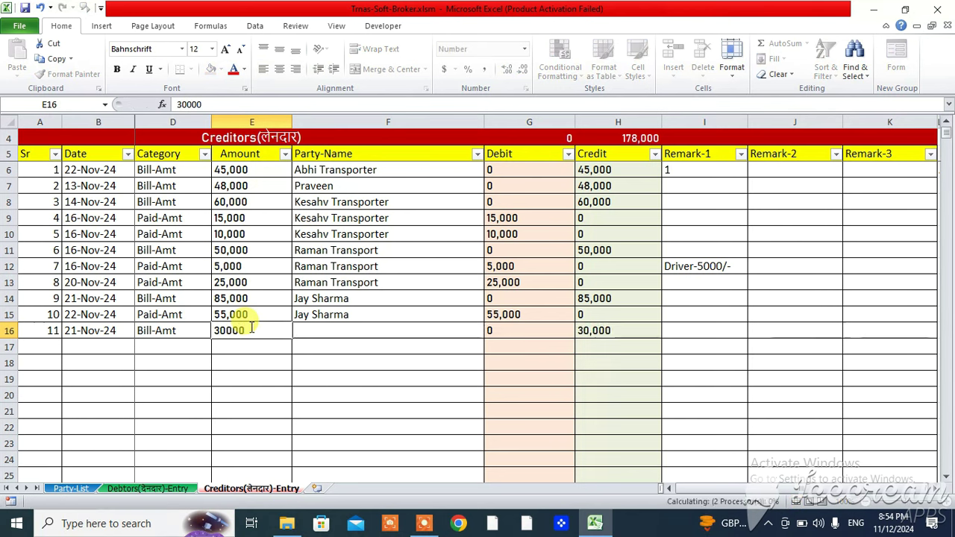
pyautogui.click(314, 333)
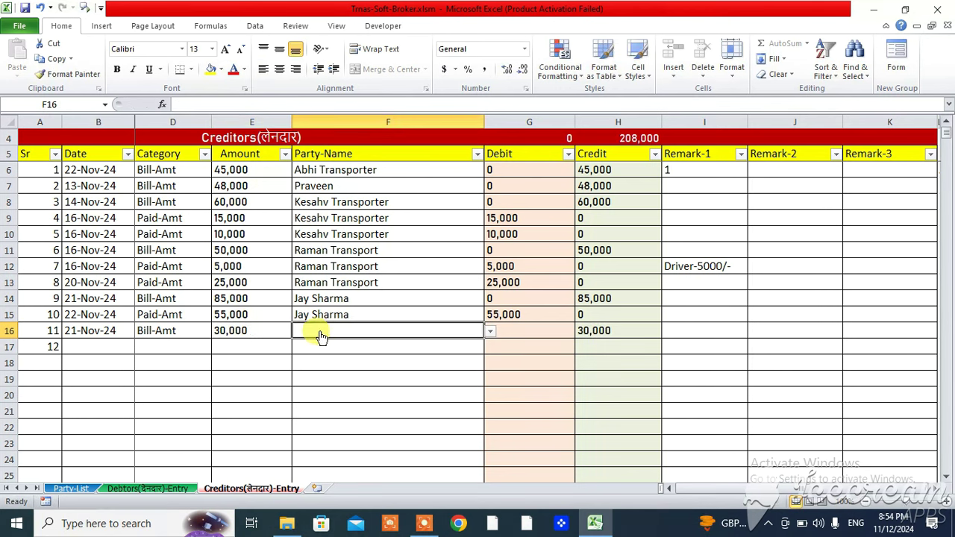
pyautogui.click(488, 332)
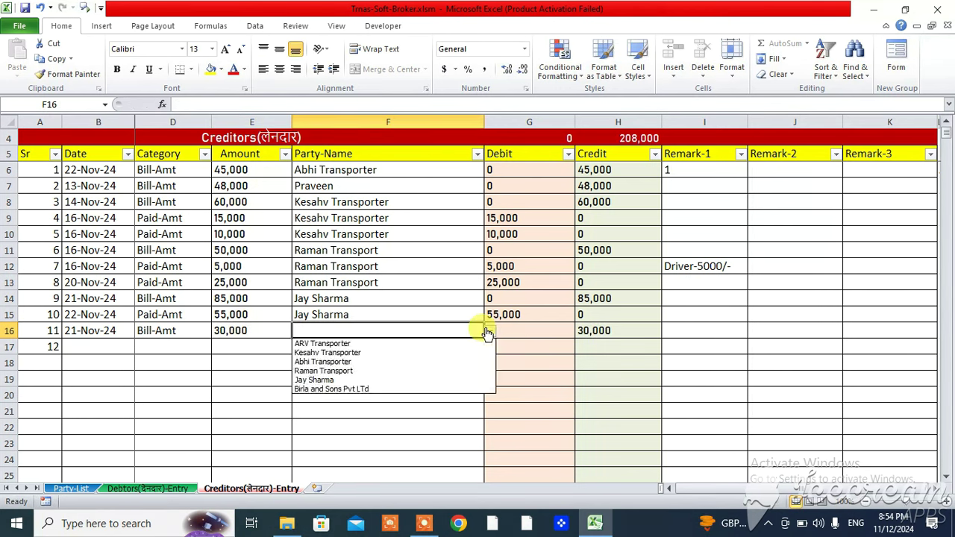
pyautogui.click(336, 391)
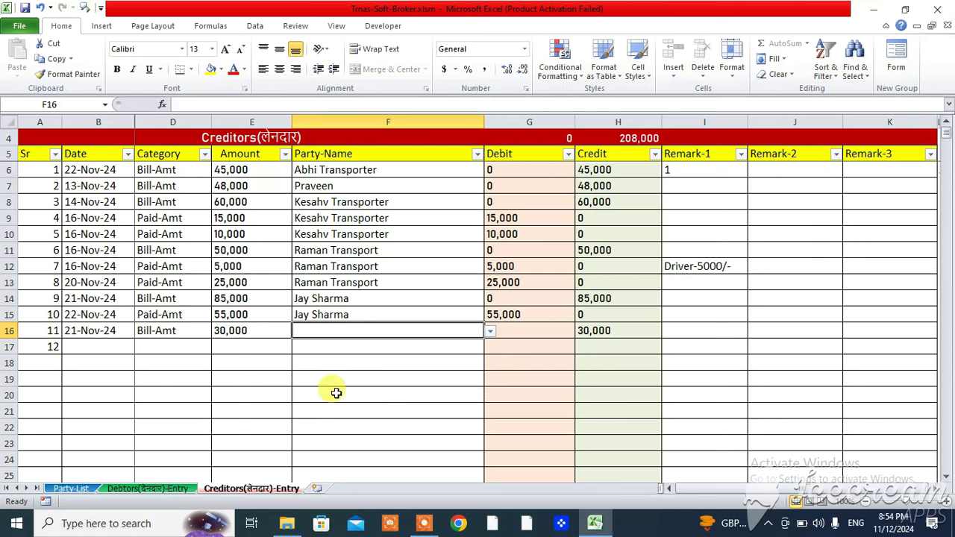
pyautogui.click(491, 331)
pyautogui.click(382, 391)
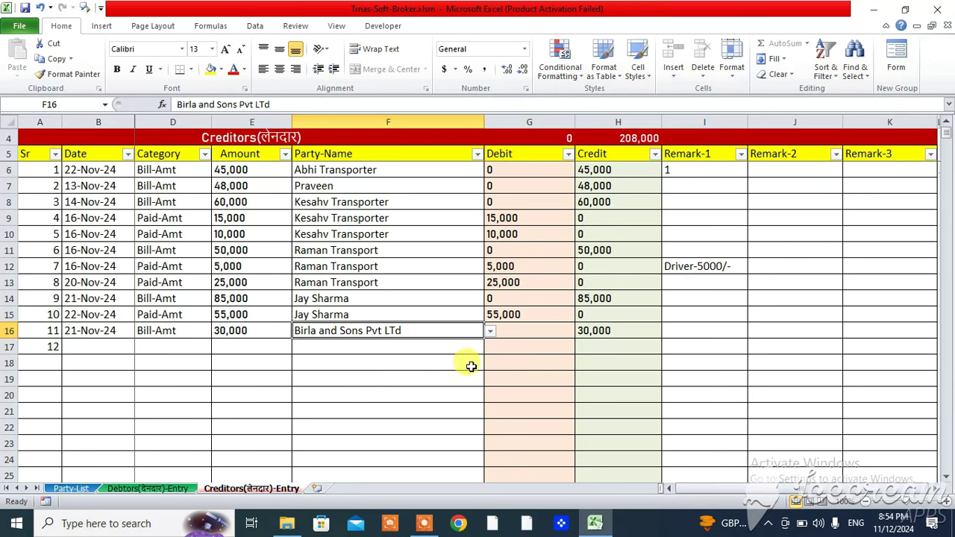
# Enter iNV-2525 as Remark-1 of creditor entry 11
pyautogui.click(682, 330)
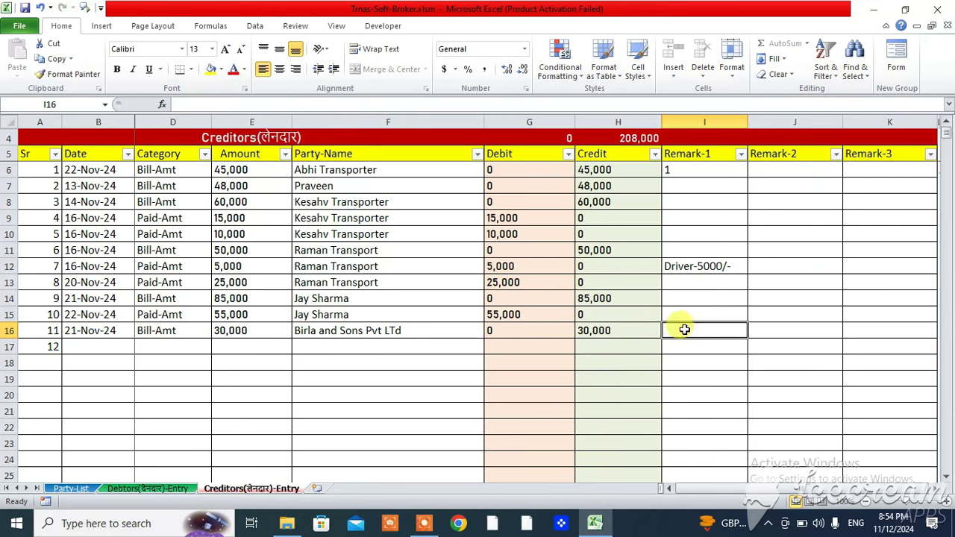
pyautogui.write('iNV-2525')
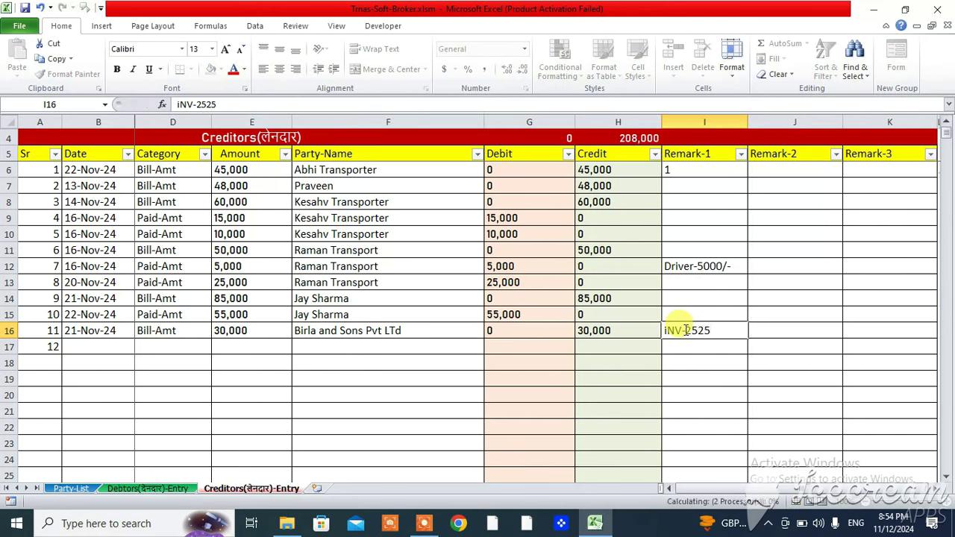
pyautogui.press('Return')
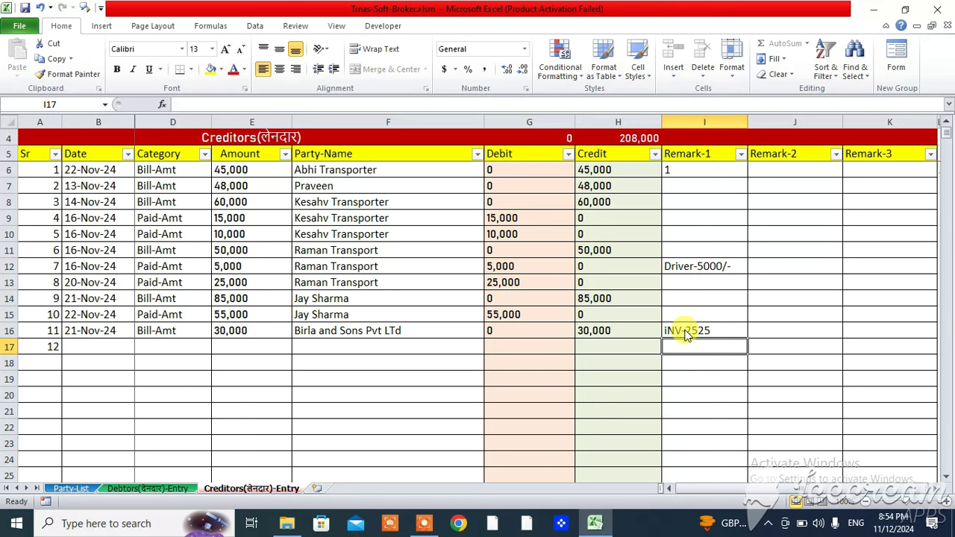
pyautogui.click(693, 330)
# Start creditor entry 12 with the date 22-Nov-24 and the category Paid-Amt
pyautogui.click(93, 349)
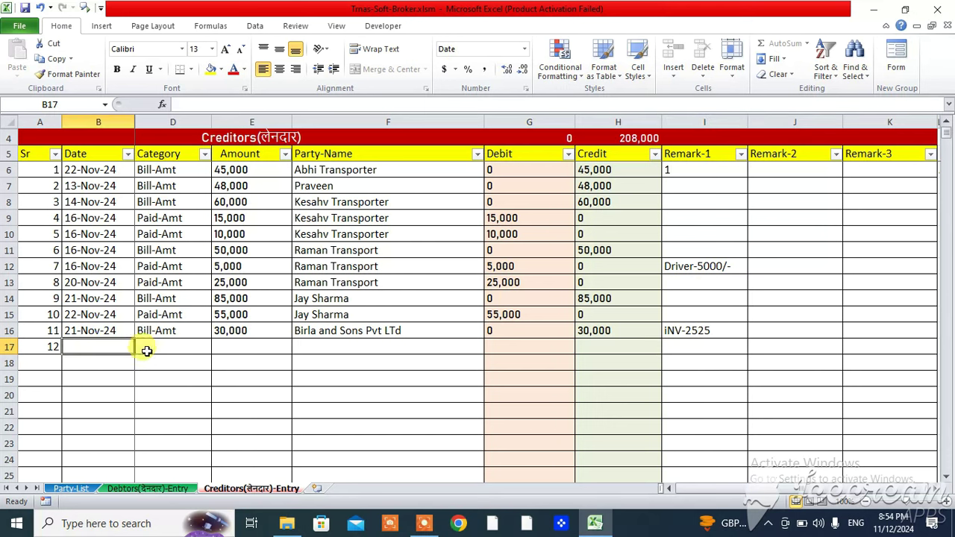
pyautogui.write('22')
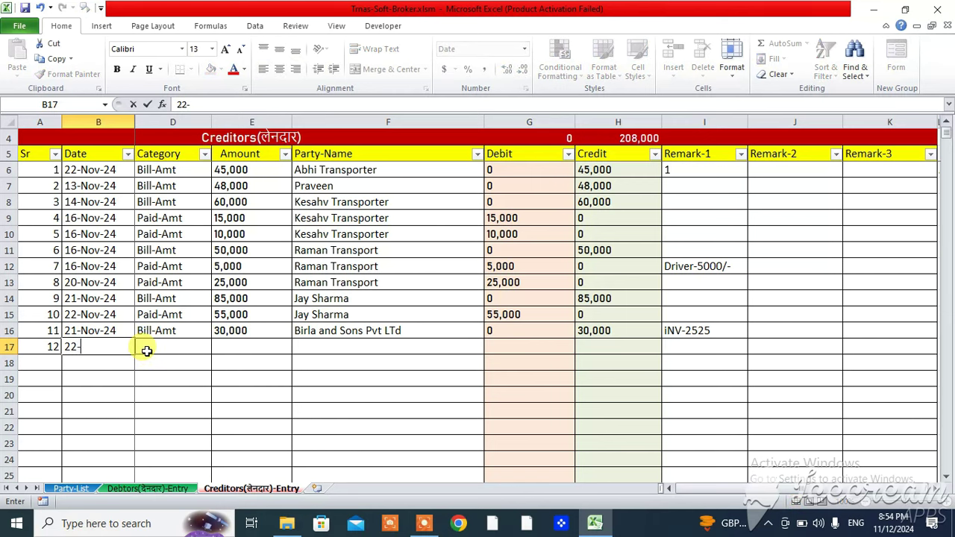
pyautogui.write('-nov-24')
pyautogui.press('Return')
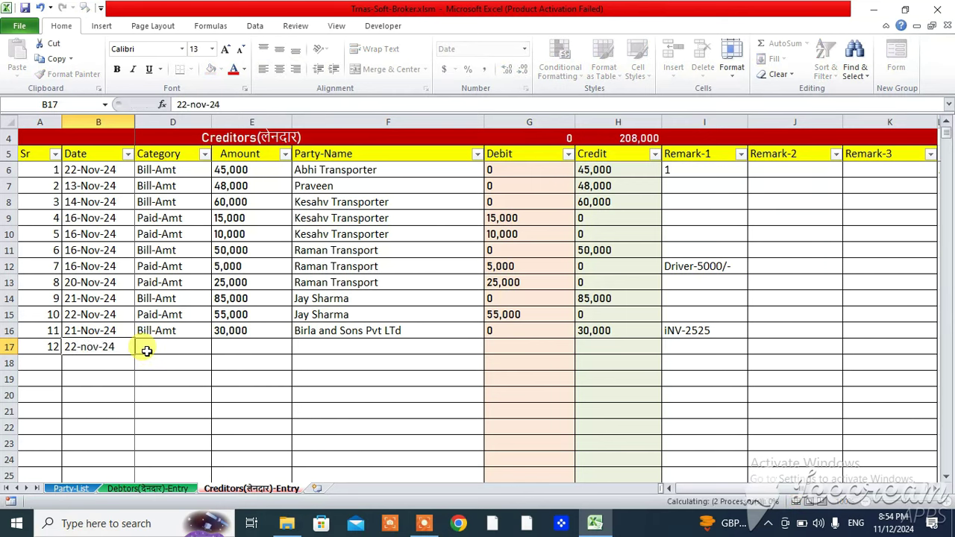
pyautogui.click(147, 351)
pyautogui.click(216, 348)
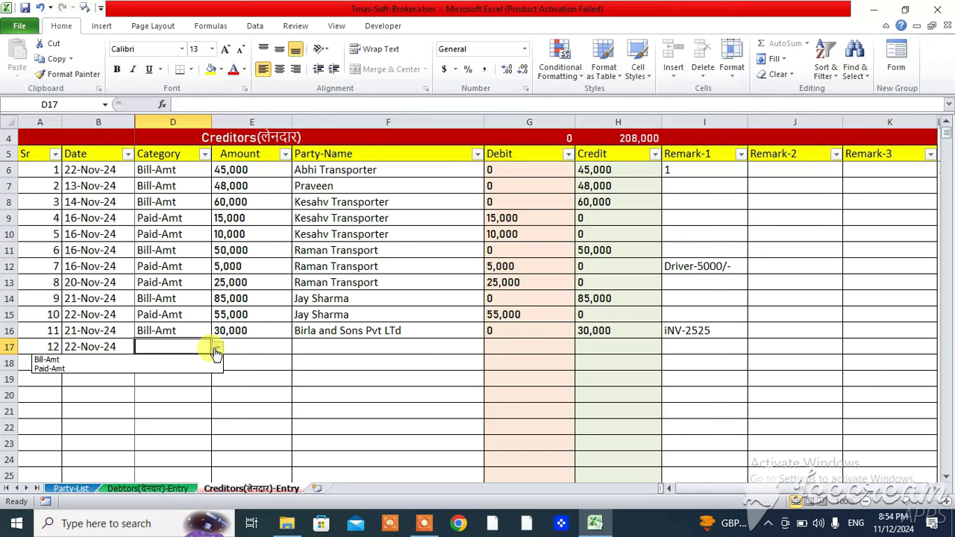
pyautogui.press('Escape')
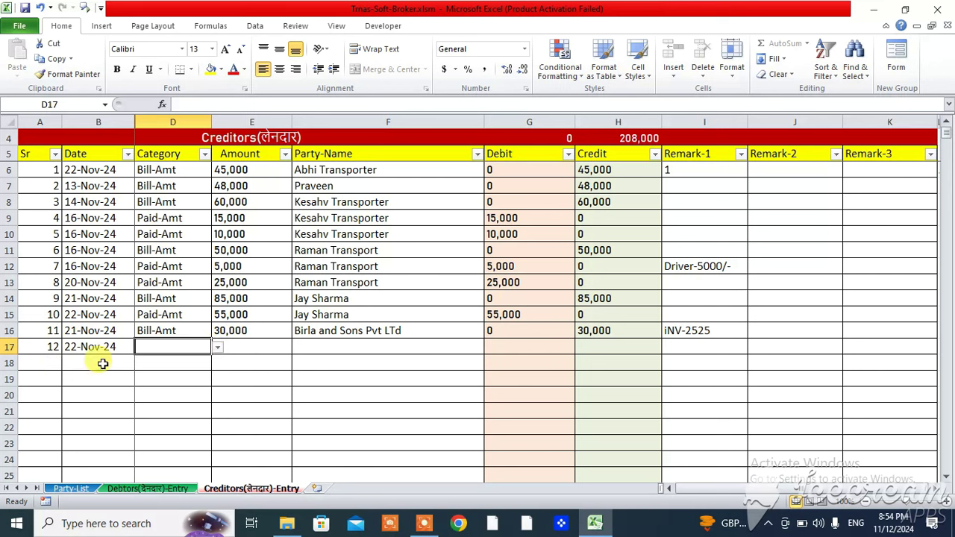
pyautogui.click(217, 348)
pyautogui.click(85, 368)
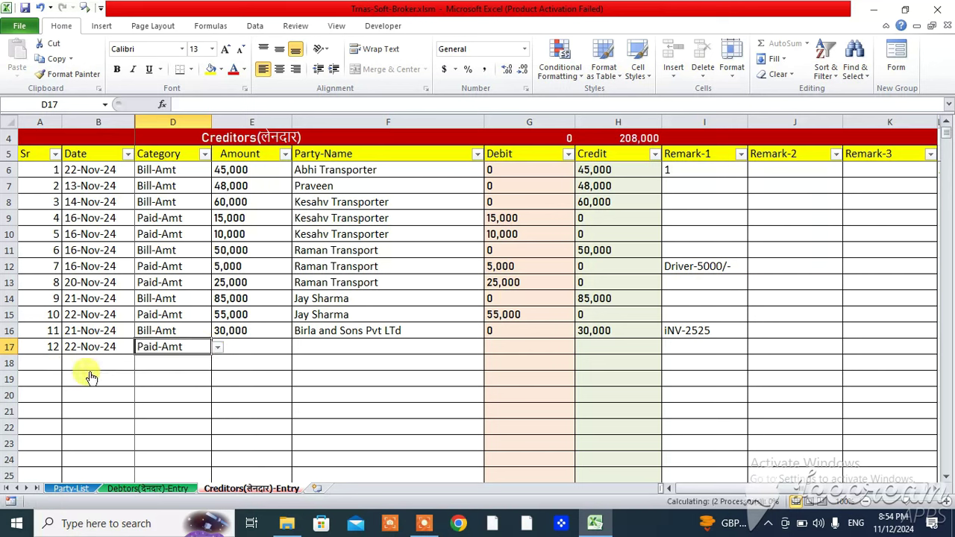
# Enter an amount of 10,000 for creditor entry 12 and copy the party Birla and Sons Pvt LTd from the row above
pyautogui.click(258, 343)
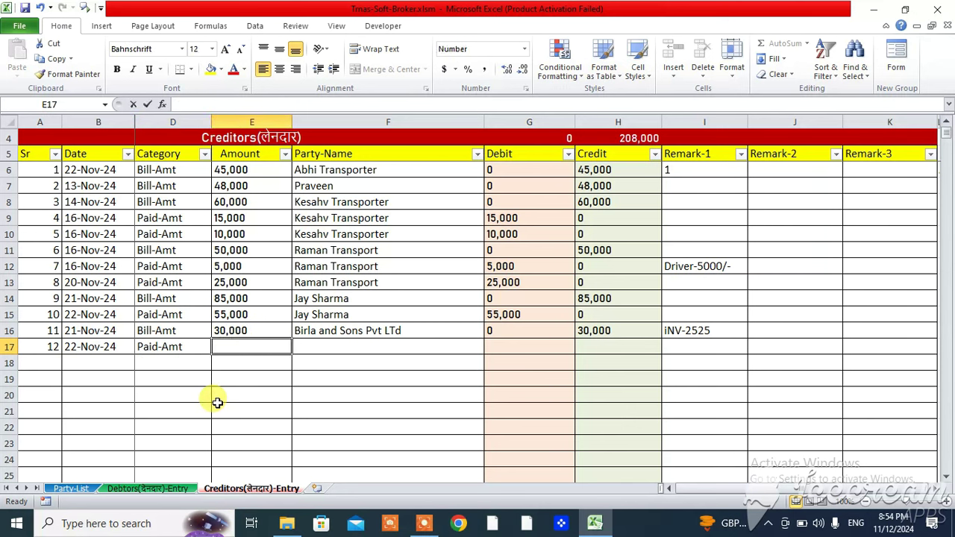
pyautogui.write('10000')
pyautogui.press('Tab')
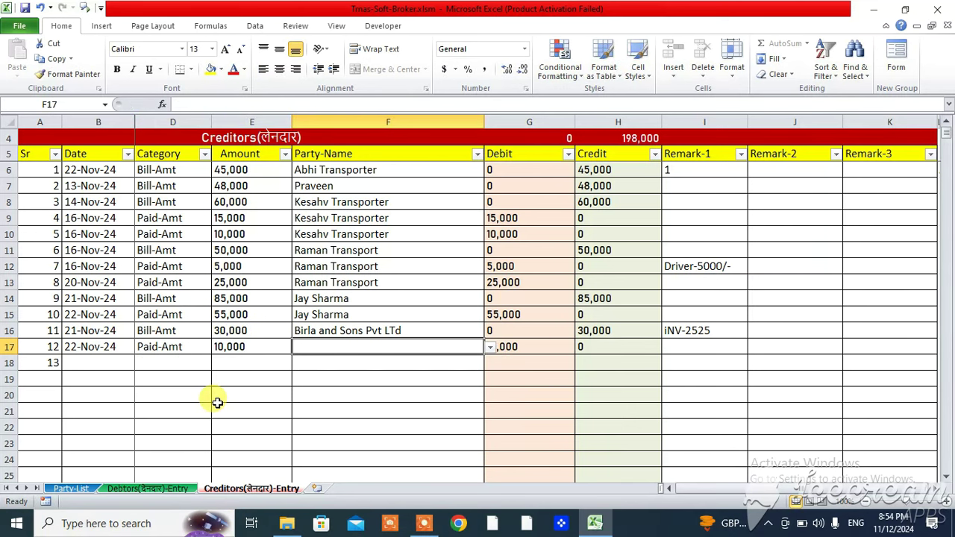
pyautogui.hotkey('ctrl', 'd')
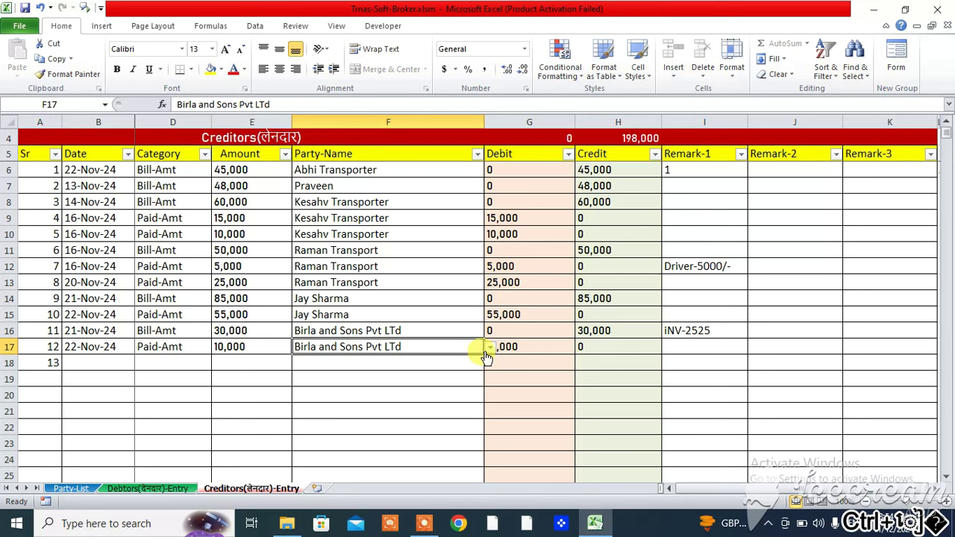
# Start creditor entry 13 with the date 25-Nov-24 and the category Paid-Amt
pyautogui.click(115, 358)
pyautogui.hotkey('ctrl', 'F8')
pyautogui.write('25')
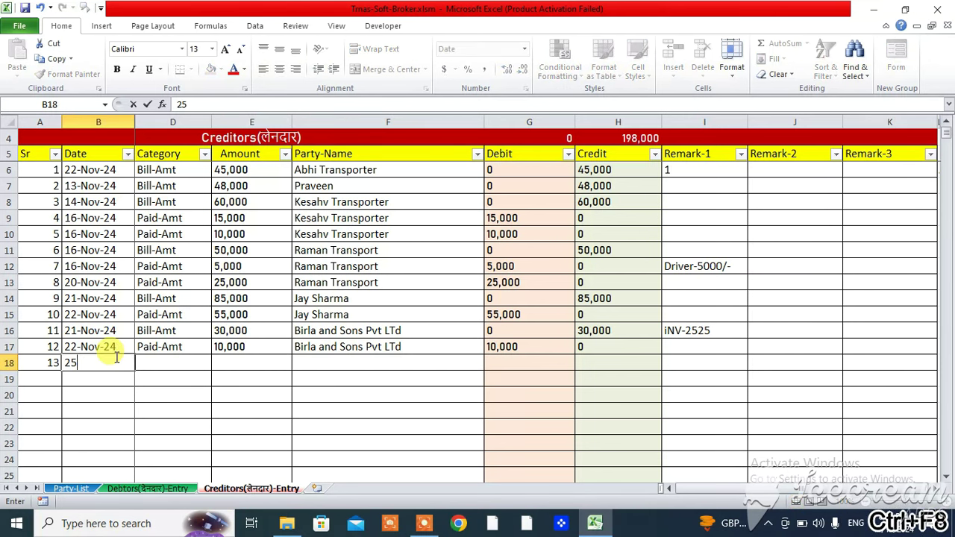
pyautogui.write('-nov-24')
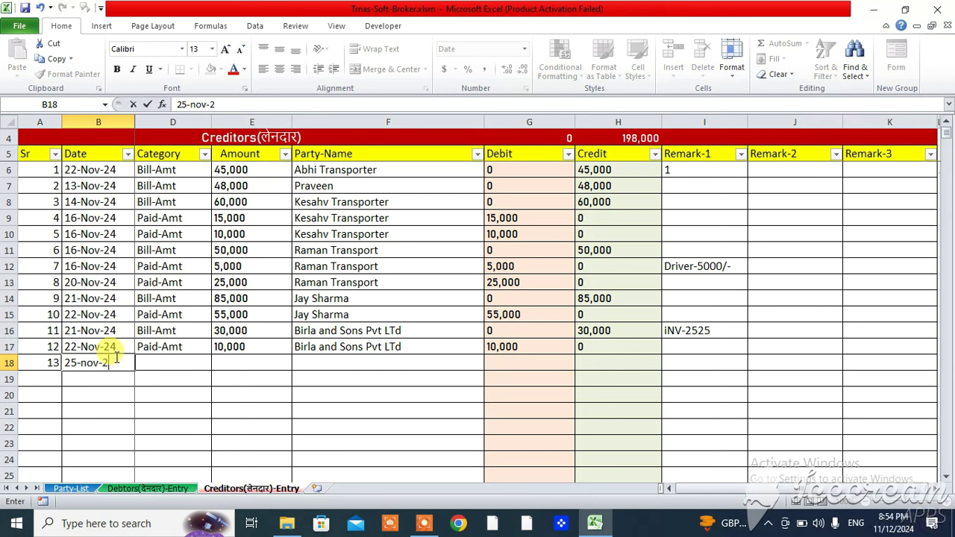
pyautogui.press('Tab')
pyautogui.write('p')
pyautogui.press('Tab')
# Enter an amount of 5,000 for creditor entry 13 and copy the party Birla and Sons Pvt LTd from the row above
pyautogui.write('50,')
pyautogui.write('000')
pyautogui.press('BackSpace')
pyautogui.press('Tab')
pyautogui.hotkey('ctrl', 'd')
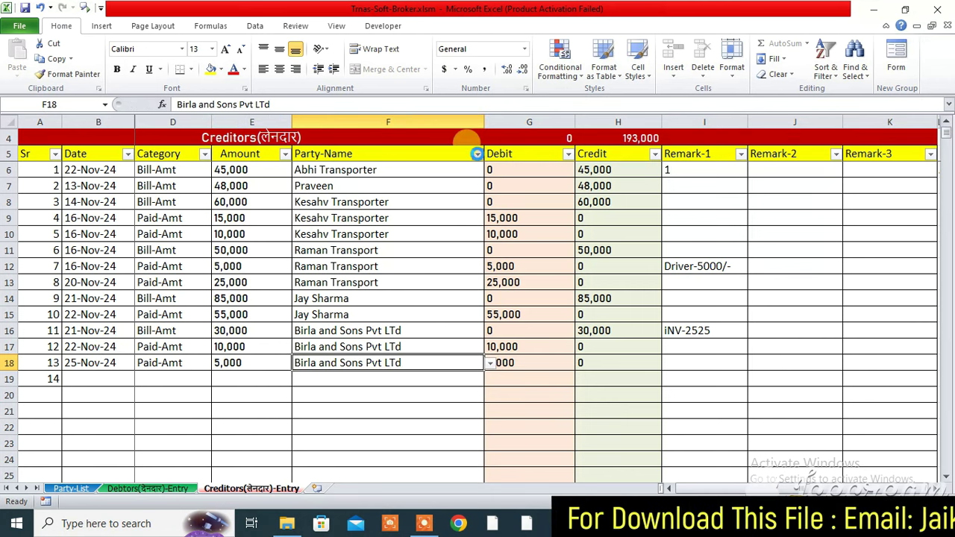
# Filter the Party-Name column of the Creditors entry sheet to show only Birla and Sons Pvt LTd
pyautogui.click(476, 153)
pyautogui.click(338, 283)
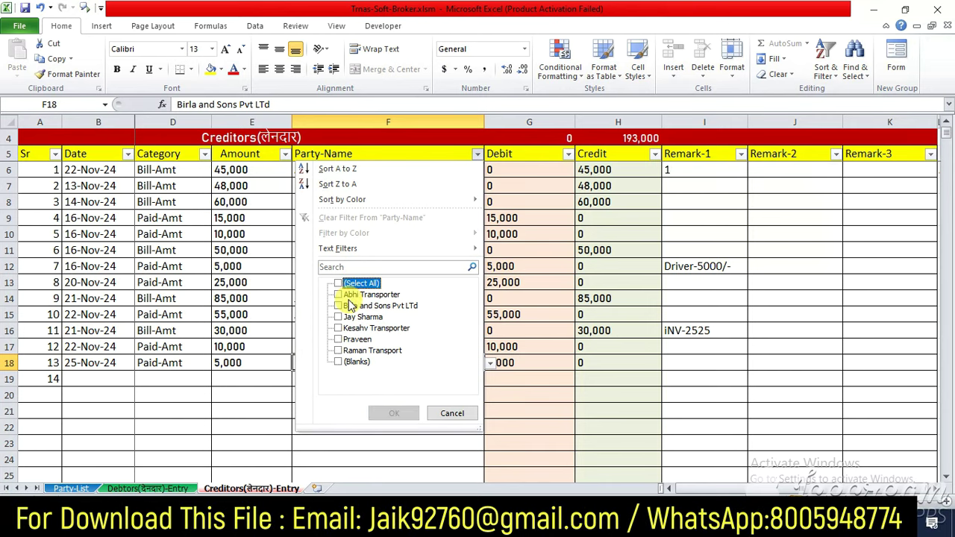
pyautogui.click(349, 297)
pyautogui.click(348, 295)
pyautogui.click(348, 306)
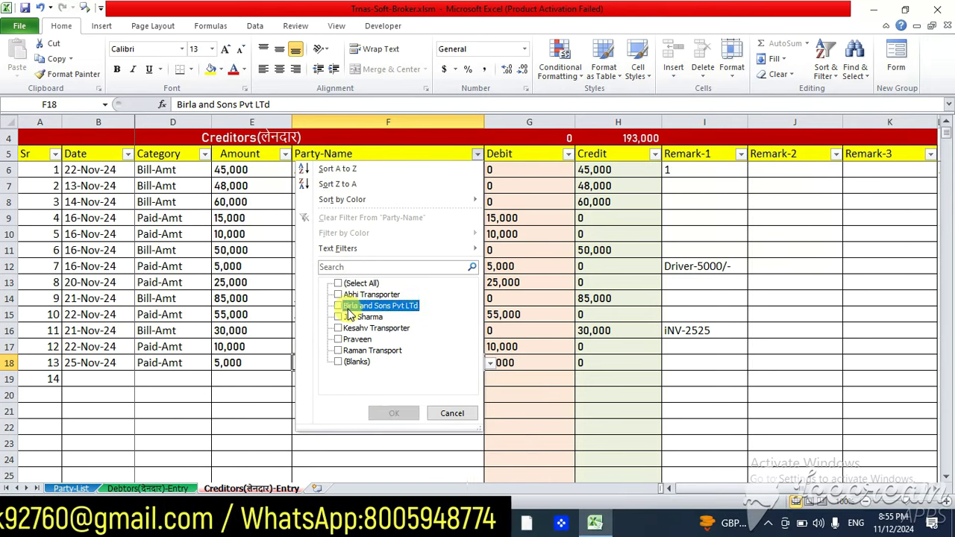
pyautogui.click(395, 414)
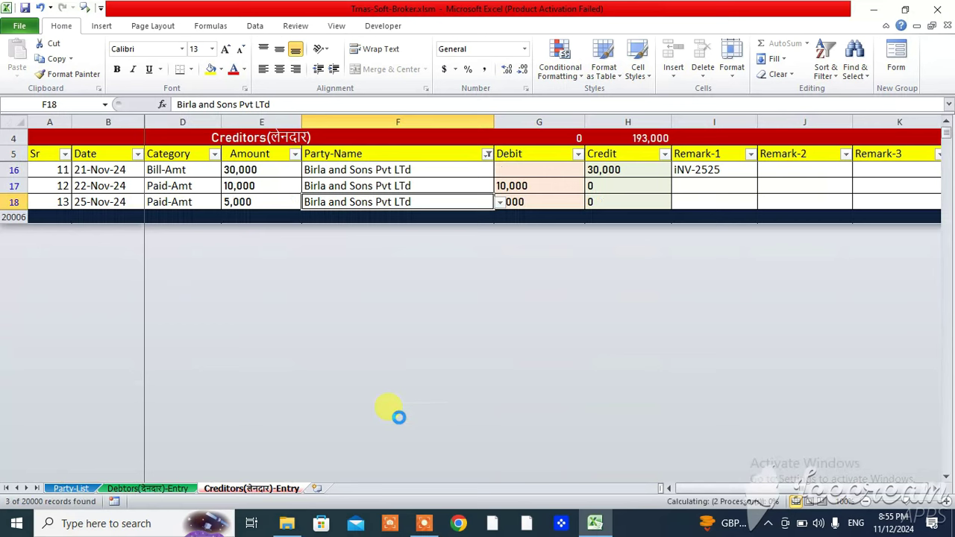
# Check the amounts, debits and credit of the filtered Birla and Sons Pvt LTd entries and the balance in the Creditors heading
pyautogui.click(376, 153)
pyautogui.press('Down')
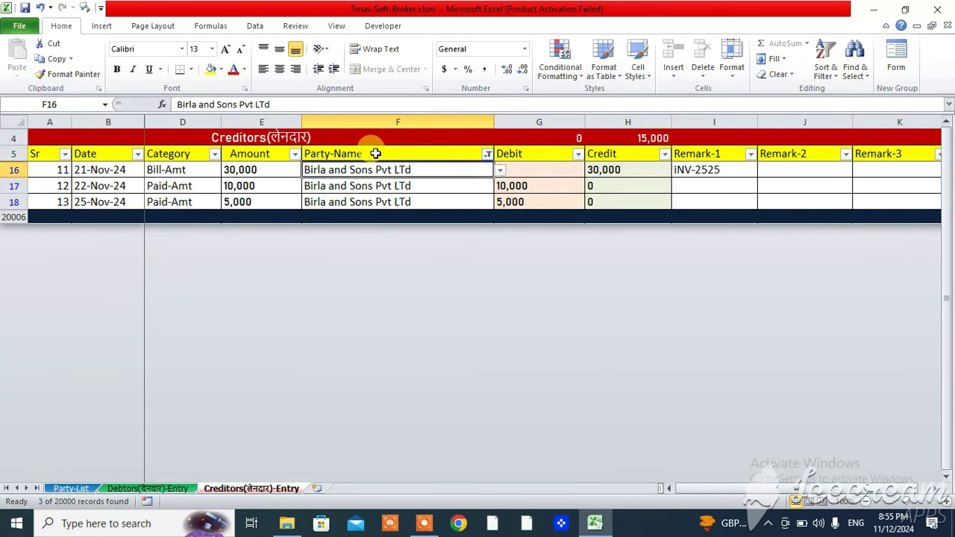
pyautogui.click(267, 171)
pyautogui.click(605, 171)
pyautogui.click(528, 188)
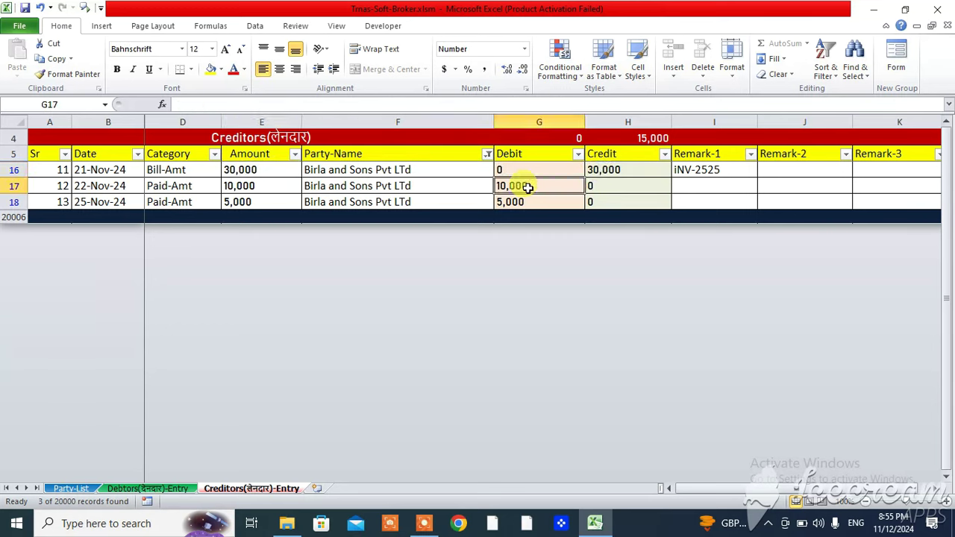
pyautogui.click(513, 203)
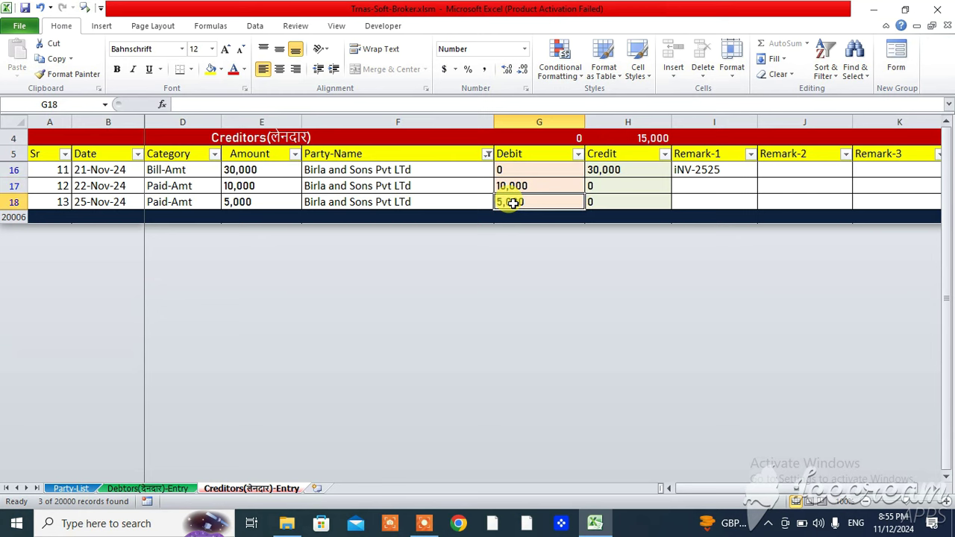
pyautogui.click(652, 140)
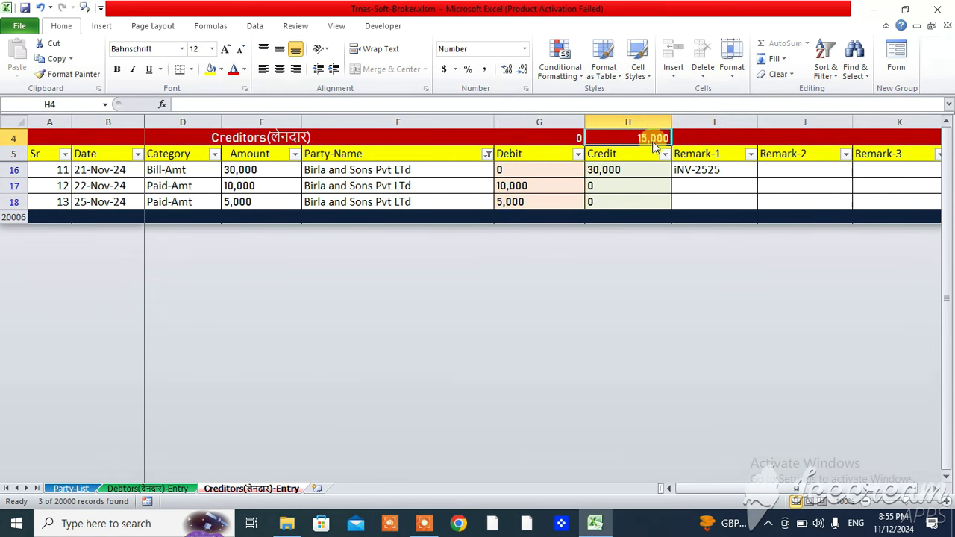
# Reset the Party-Name filter of the Creditors entry sheet to show all parties
pyautogui.click(487, 154)
pyautogui.click(371, 283)
pyautogui.click(407, 412)
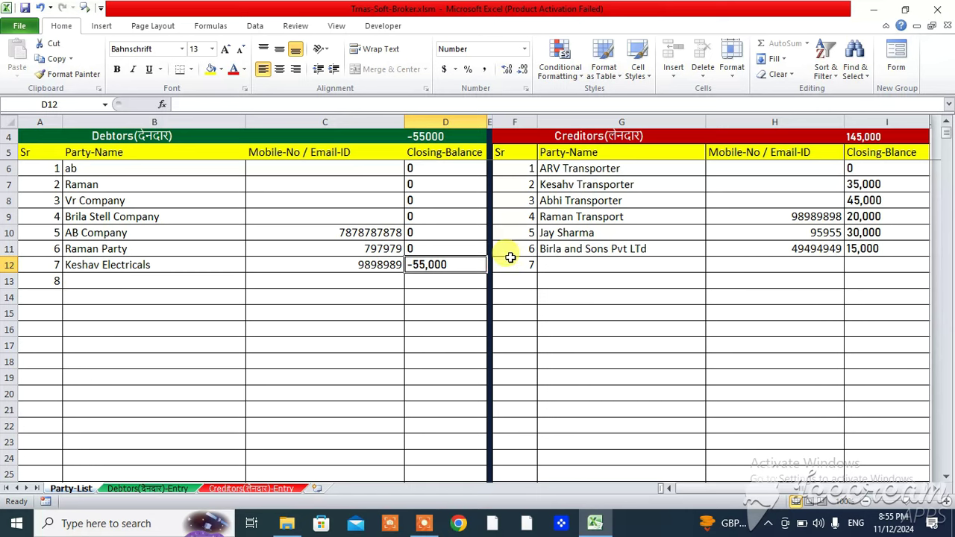
# Check the closing balance of Birla and Sons Pvt LTd and the overall debtor and creditor totals on the Party-List sheet
pyautogui.click(597, 246)
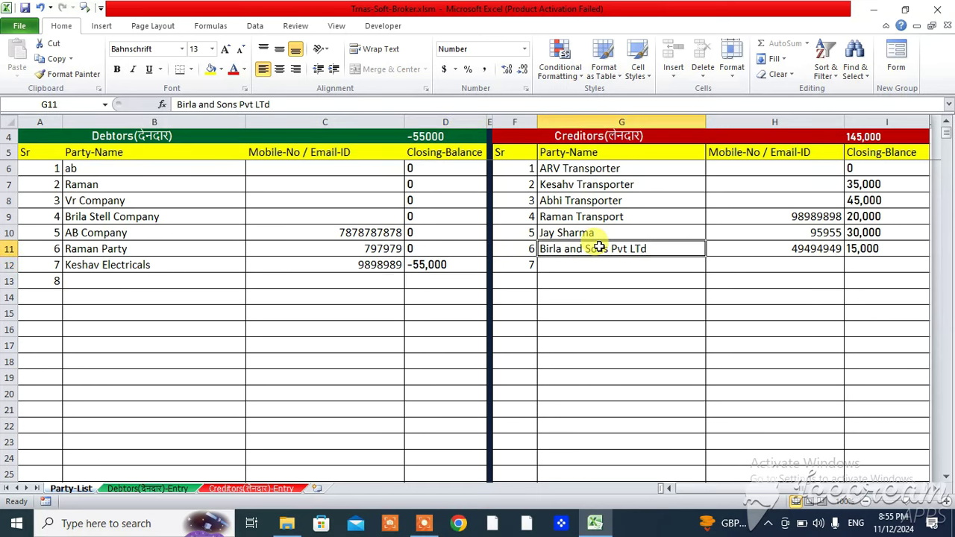
pyautogui.click(860, 247)
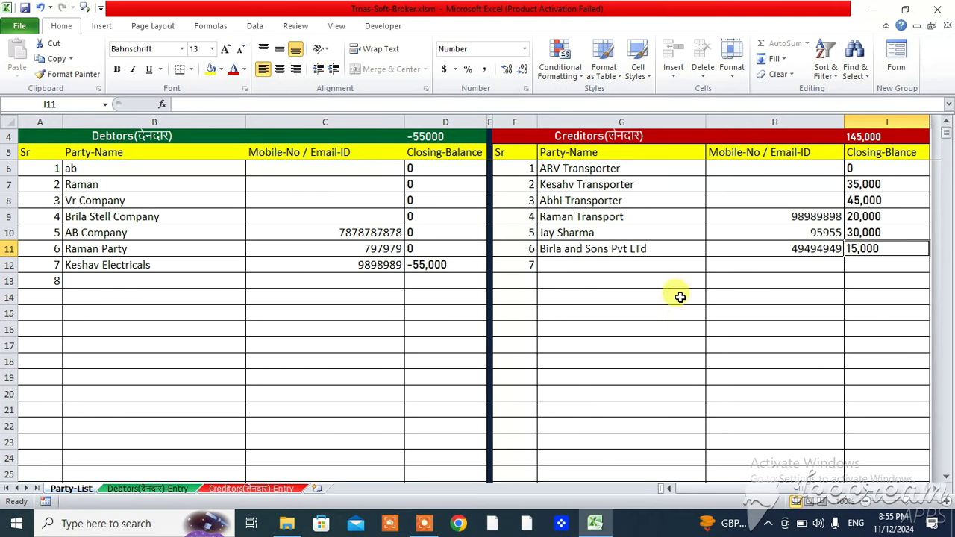
pyautogui.click(440, 139)
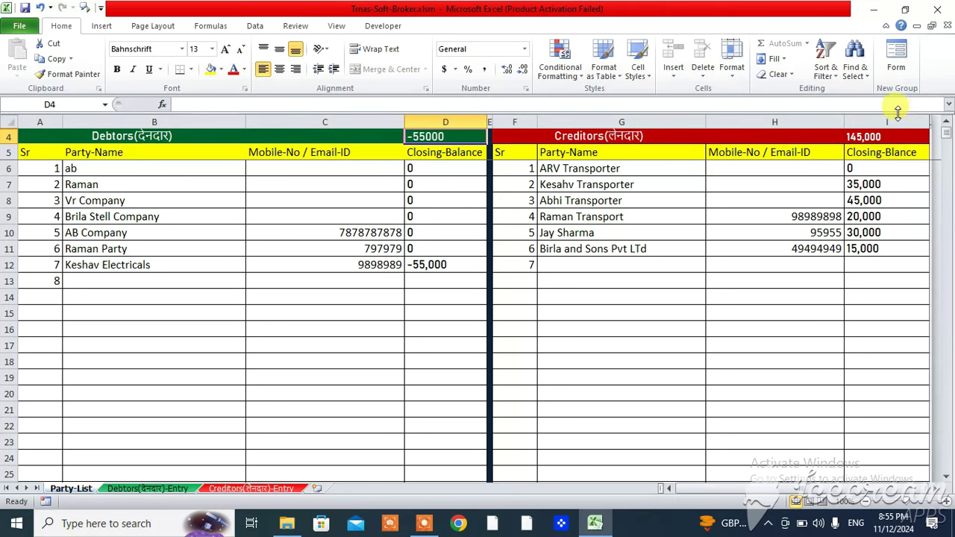
pyautogui.click(884, 136)
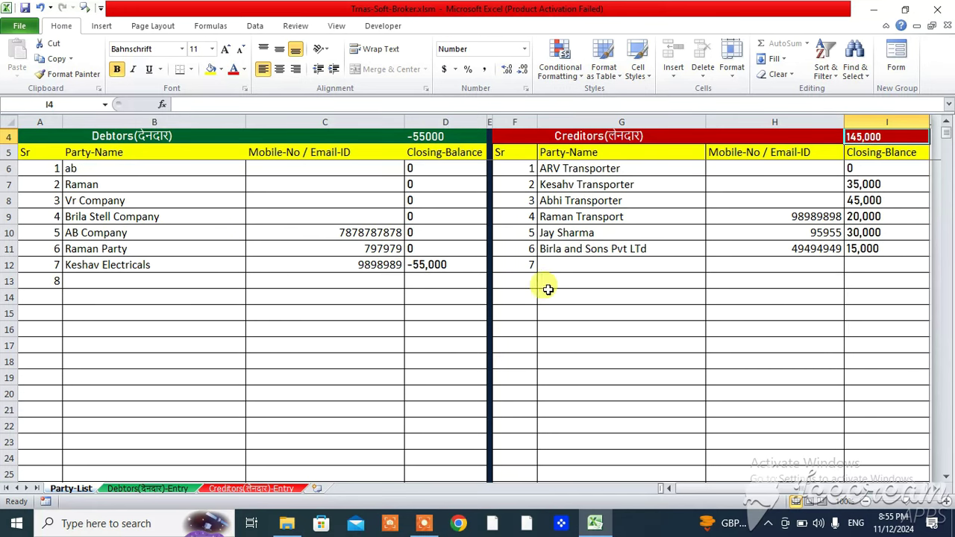
# Open the Debtors entry sheet and select the empty Party-Name cell of entry 4
pyautogui.click(151, 489)
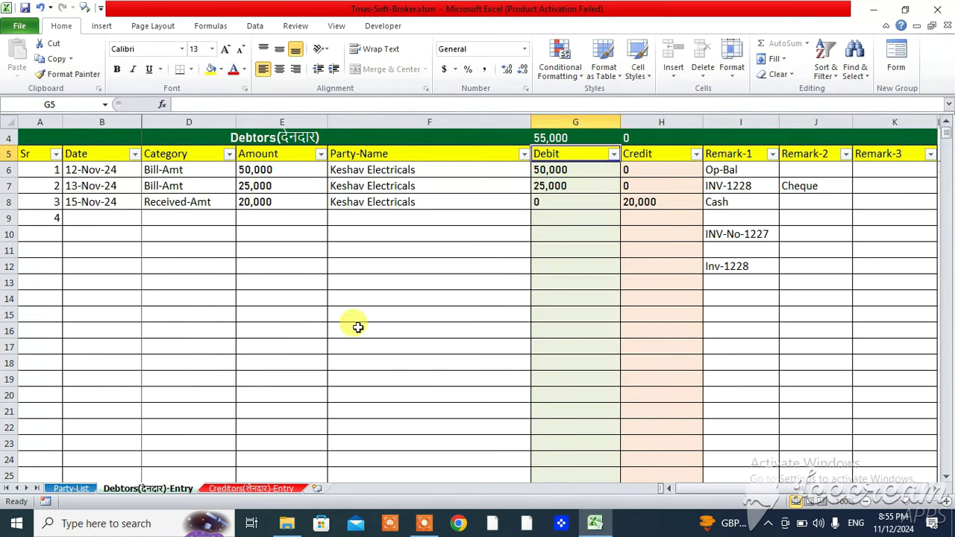
pyautogui.click(407, 220)
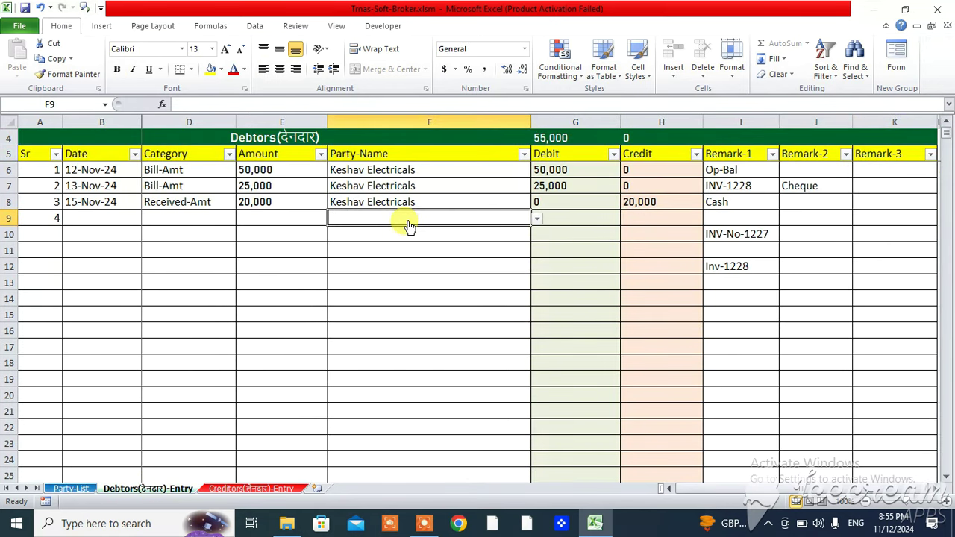